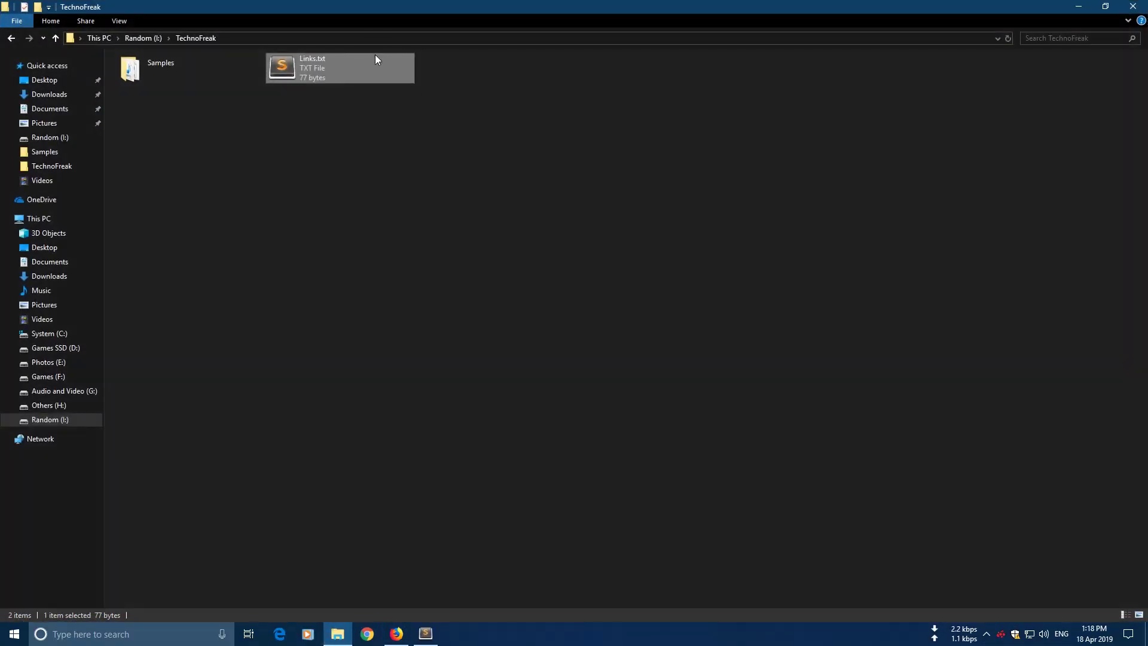
Step: Copy the resanance.com link from Links.txt and load it in Firefox
double_click(375, 55)
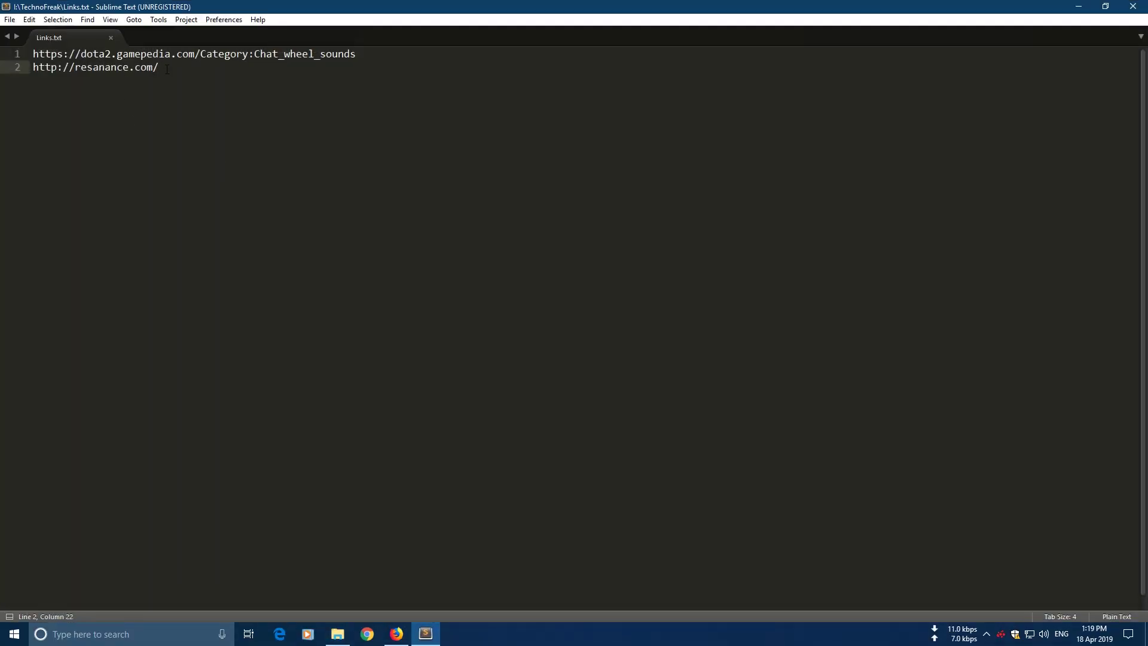
left_click_drag(167, 69, 33, 68)
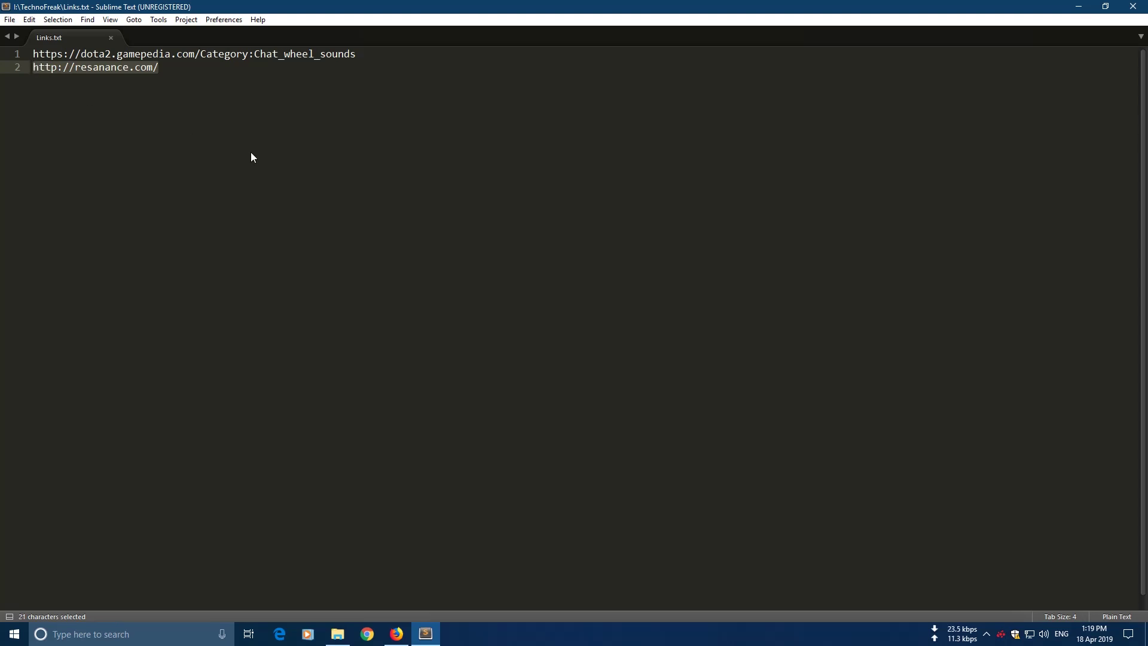
key("ctrl+c")
key("alt+Tab")
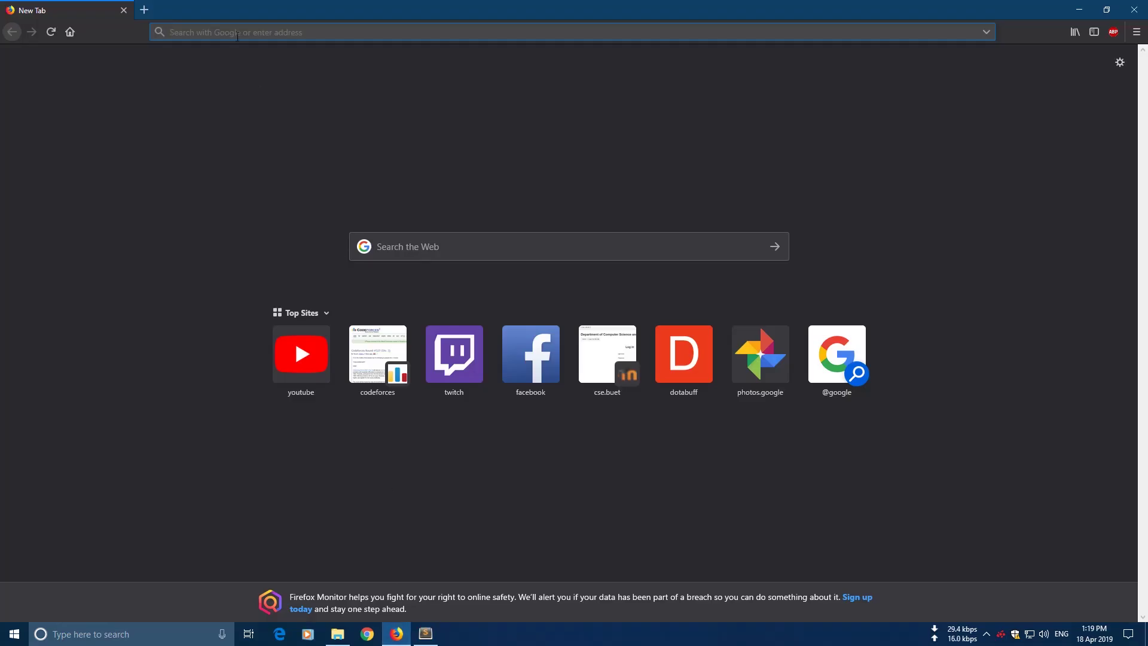
key("ctrl+v")
key("Return")
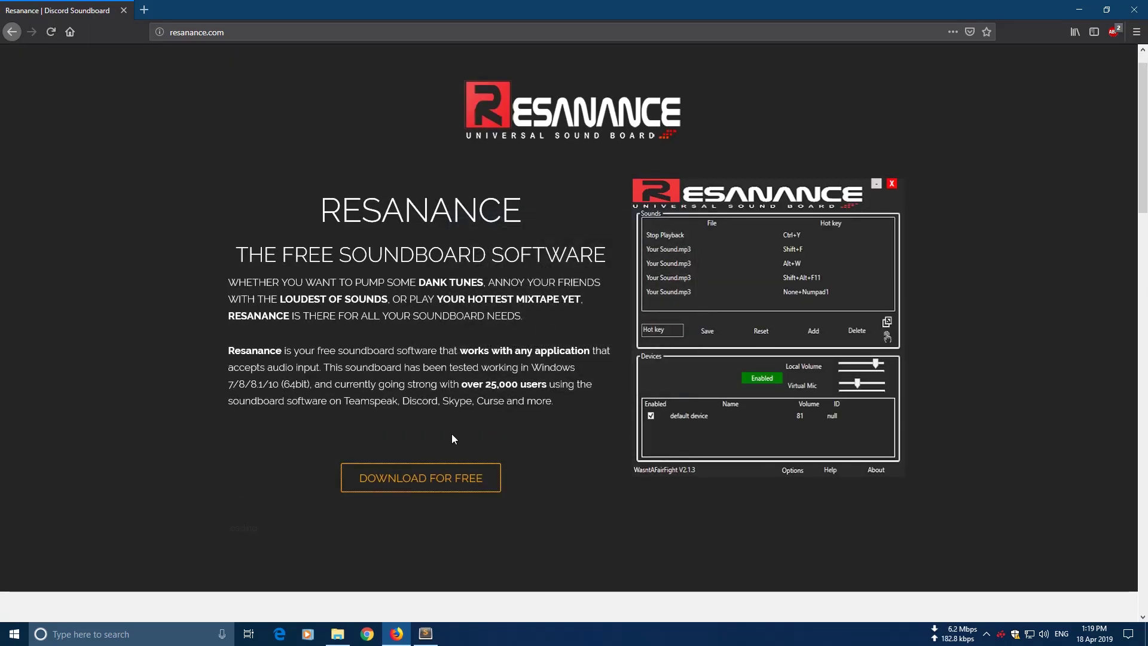
Step: Download the free Resanance archive from the website and save it in the TechnoFreak folder
left_click(431, 478)
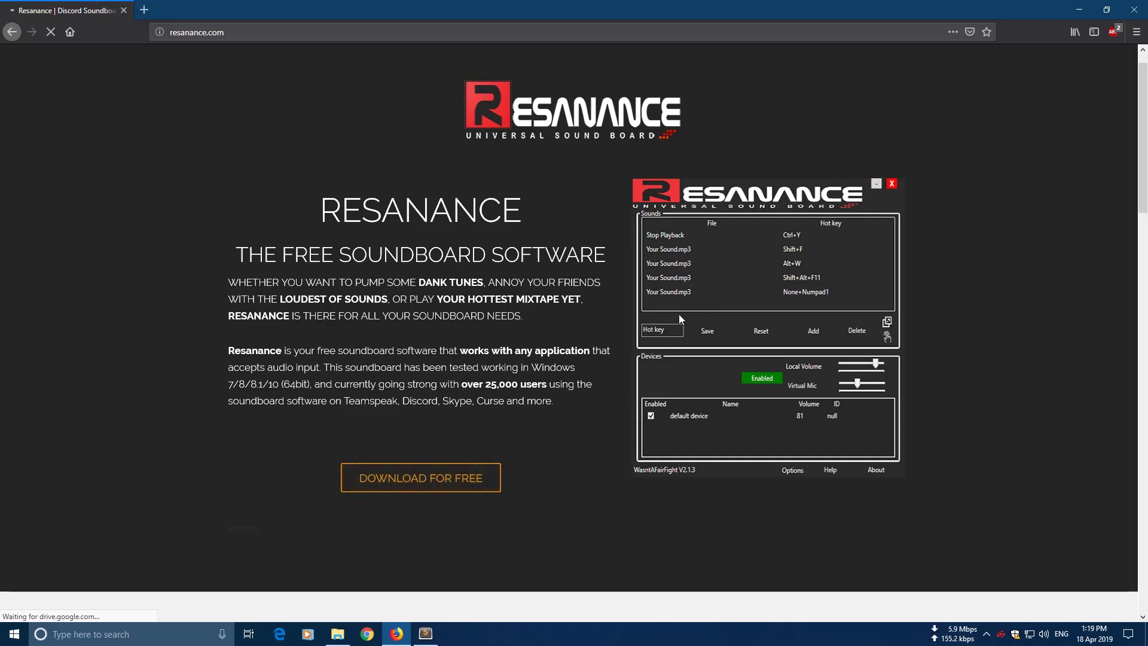
left_click(467, 332)
left_click(620, 381)
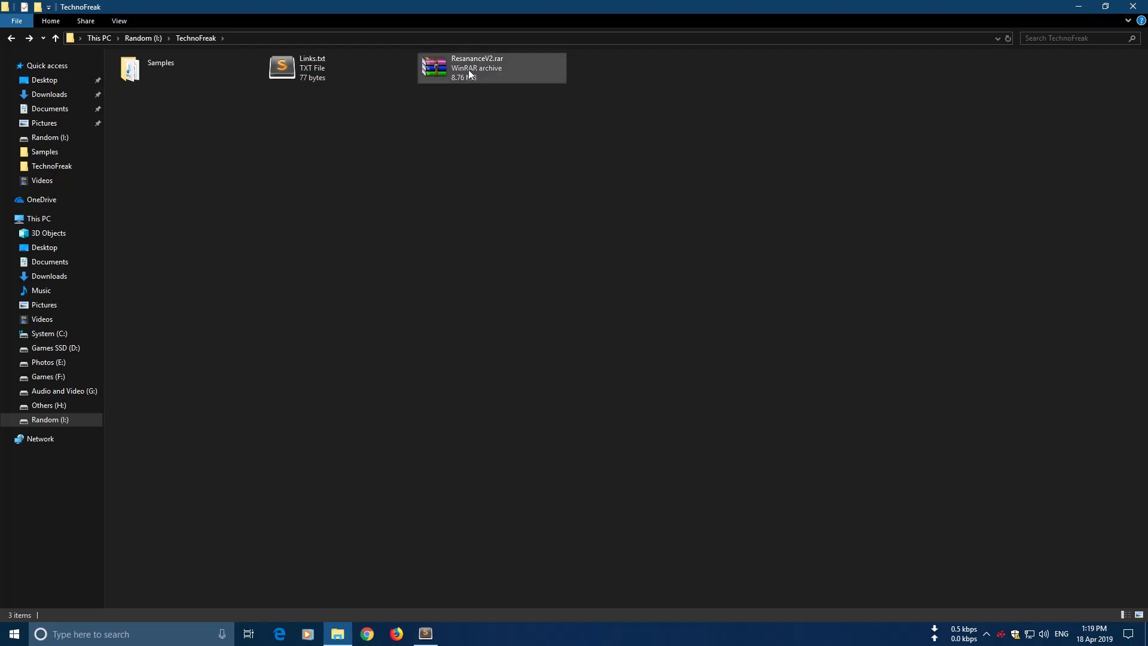
Step: Extract ResananceV2.rar into its own folder inside TechnoFreak
right_click(468, 70)
left_click(508, 107)
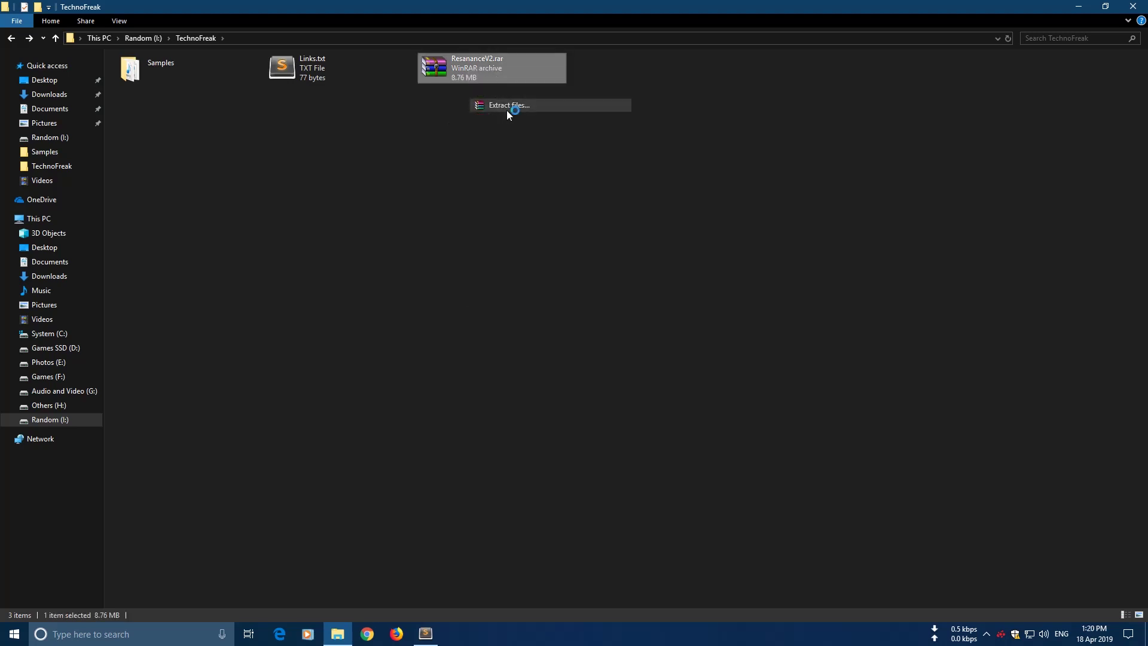
left_click(598, 439)
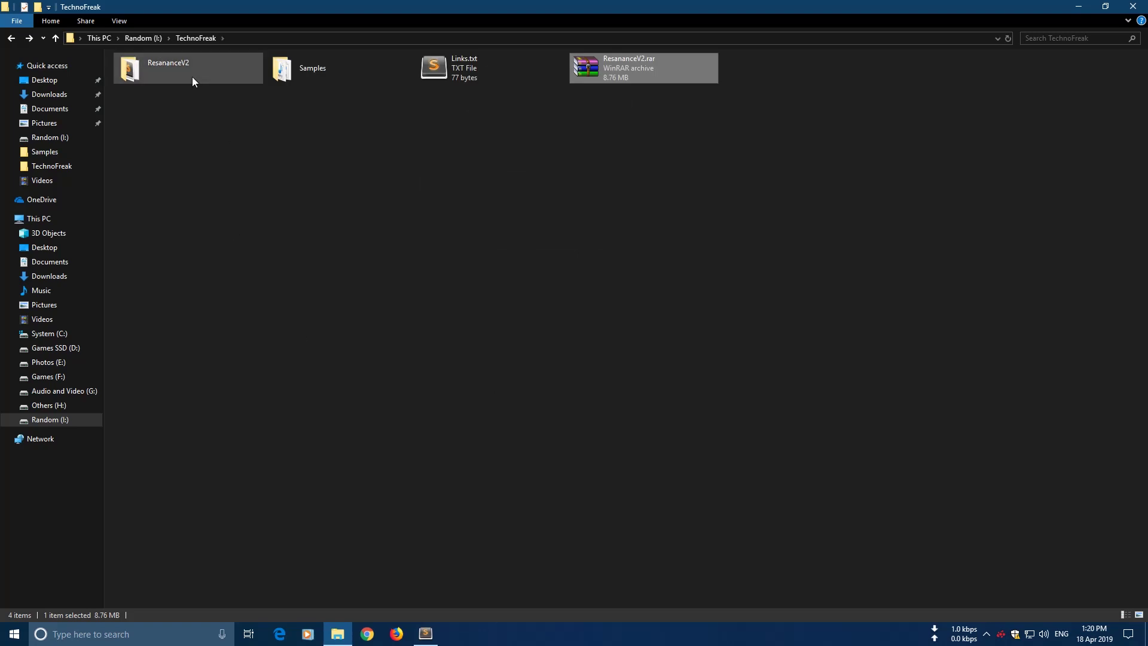
Step: Install Resanance from Resanance.msi in the ResananceV2 folder and finish the setup with Launch Resanance enabled
double_click(192, 77)
double_click(344, 77)
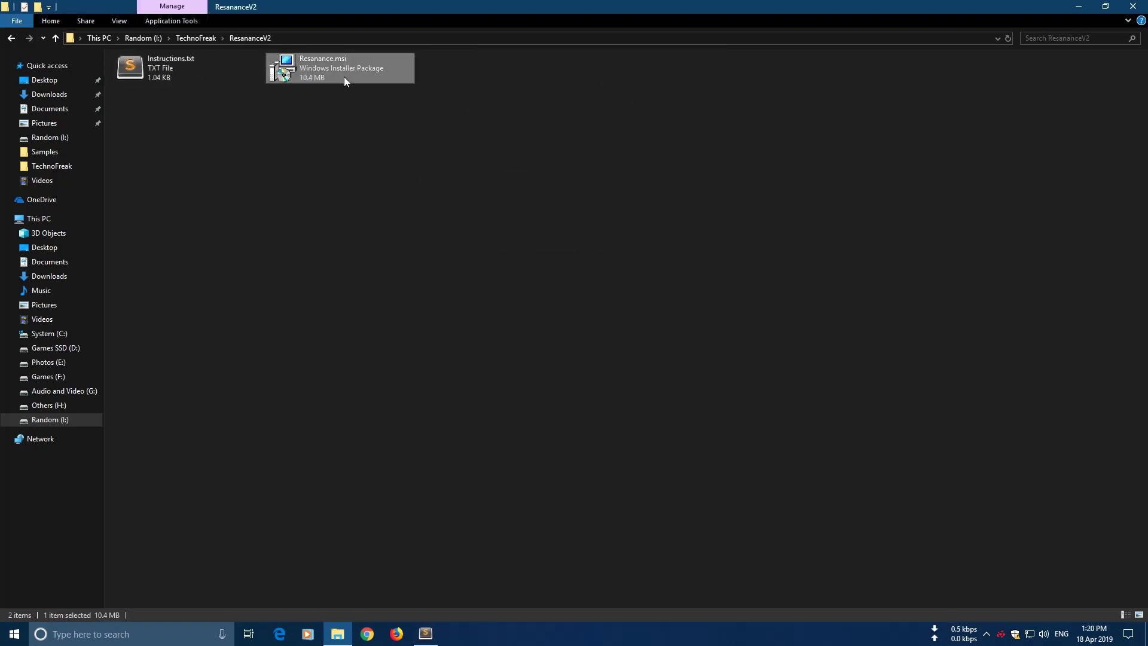
left_click(629, 414)
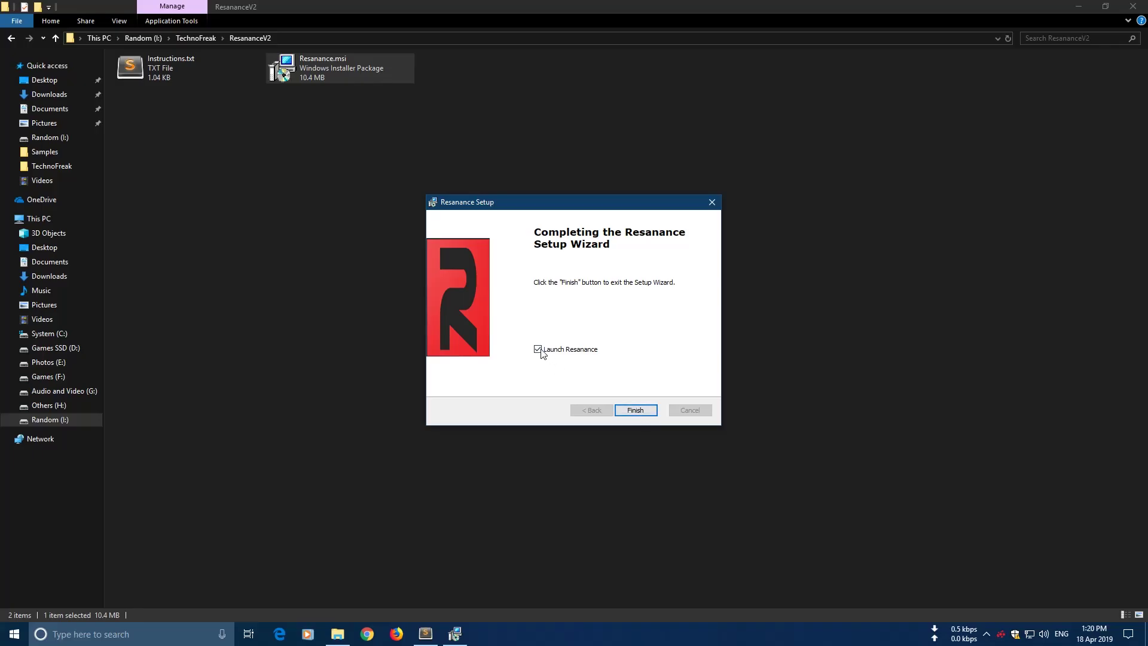
left_click(634, 410)
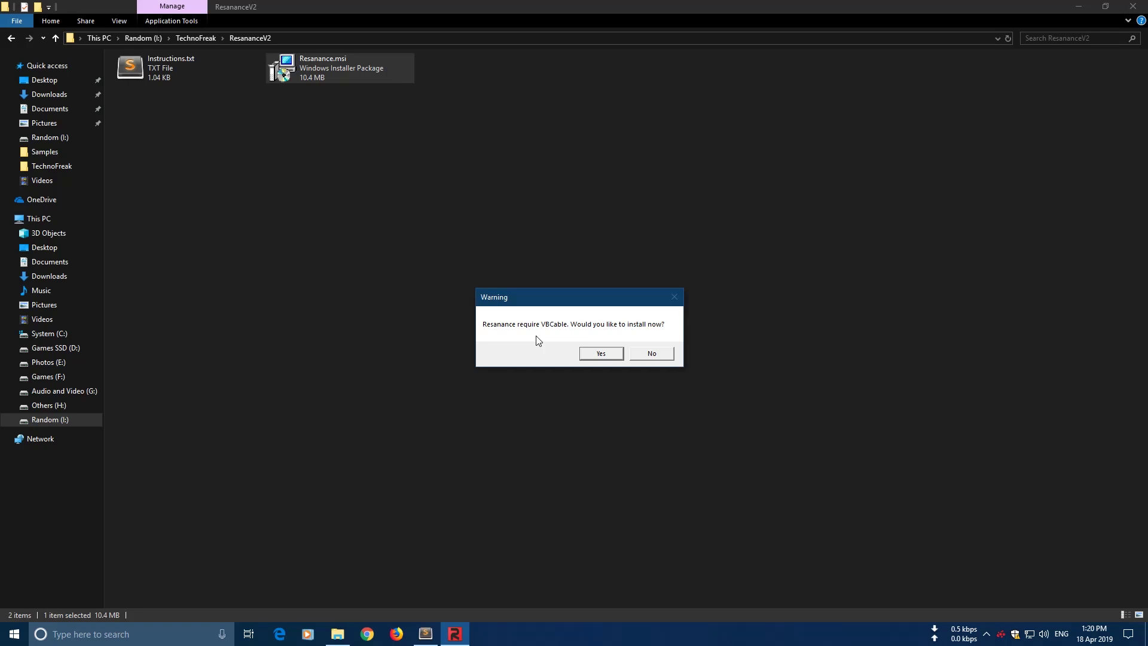
Step: Install the required VB-Audio Virtual Cable driver and restart the computer
left_click(591, 354)
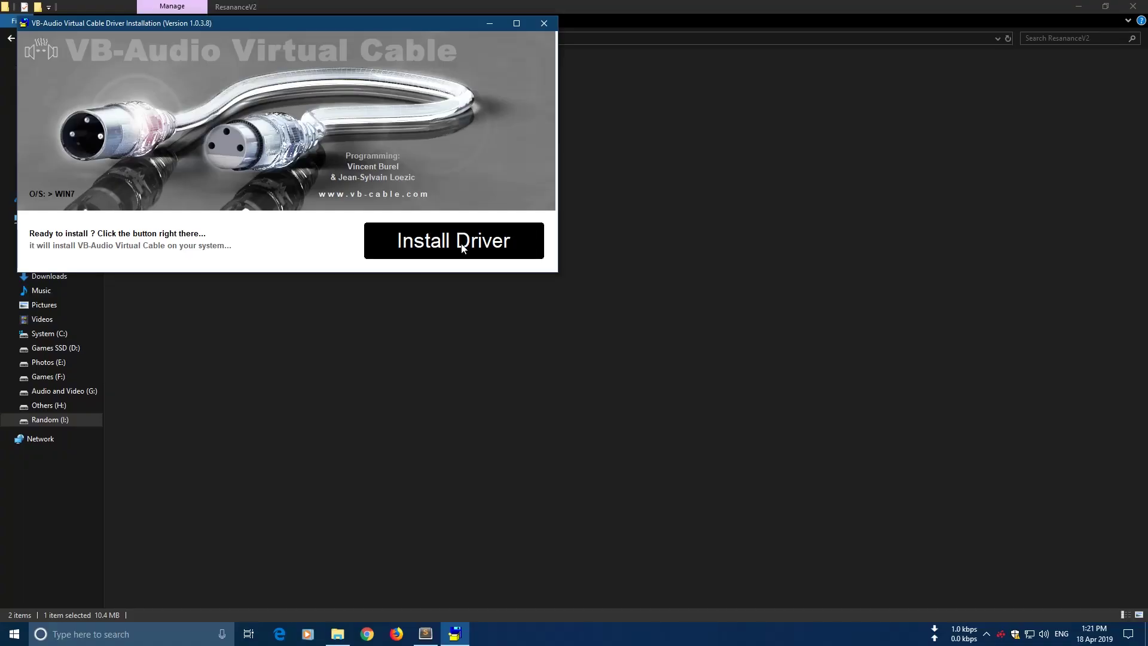
left_click(462, 248)
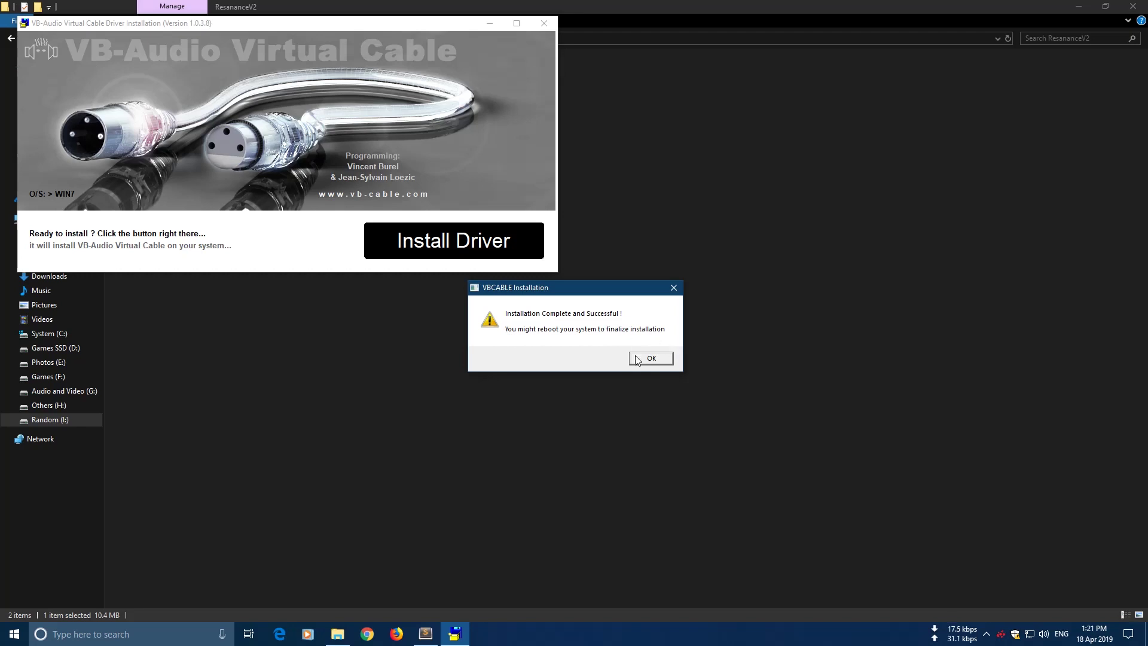
left_click(651, 358)
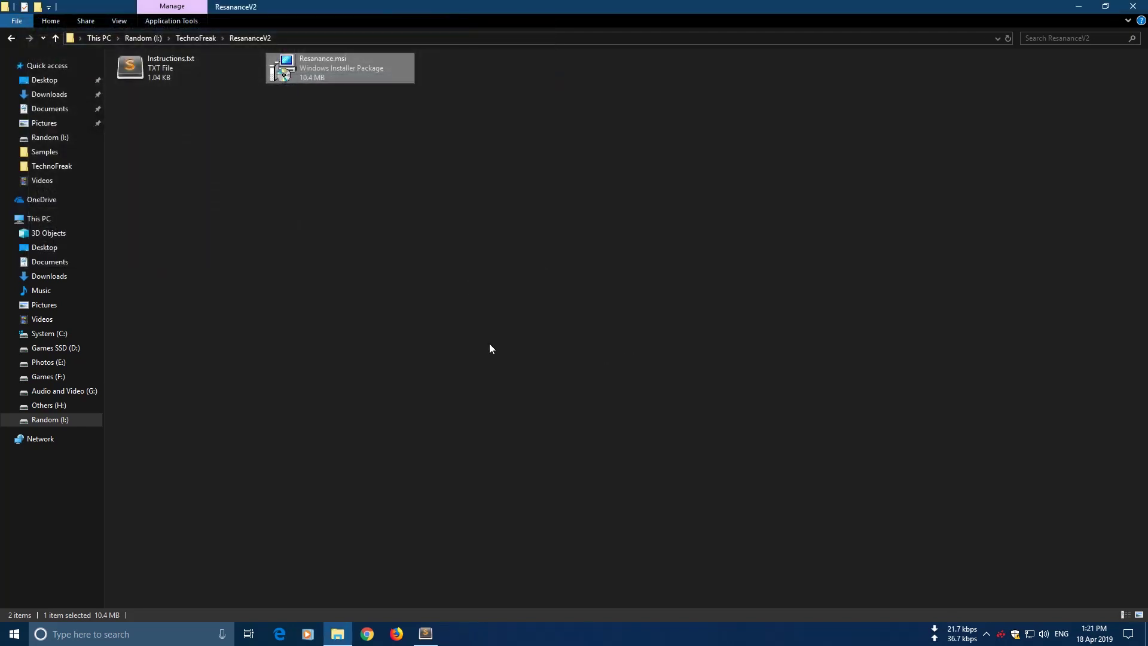
left_click(15, 635)
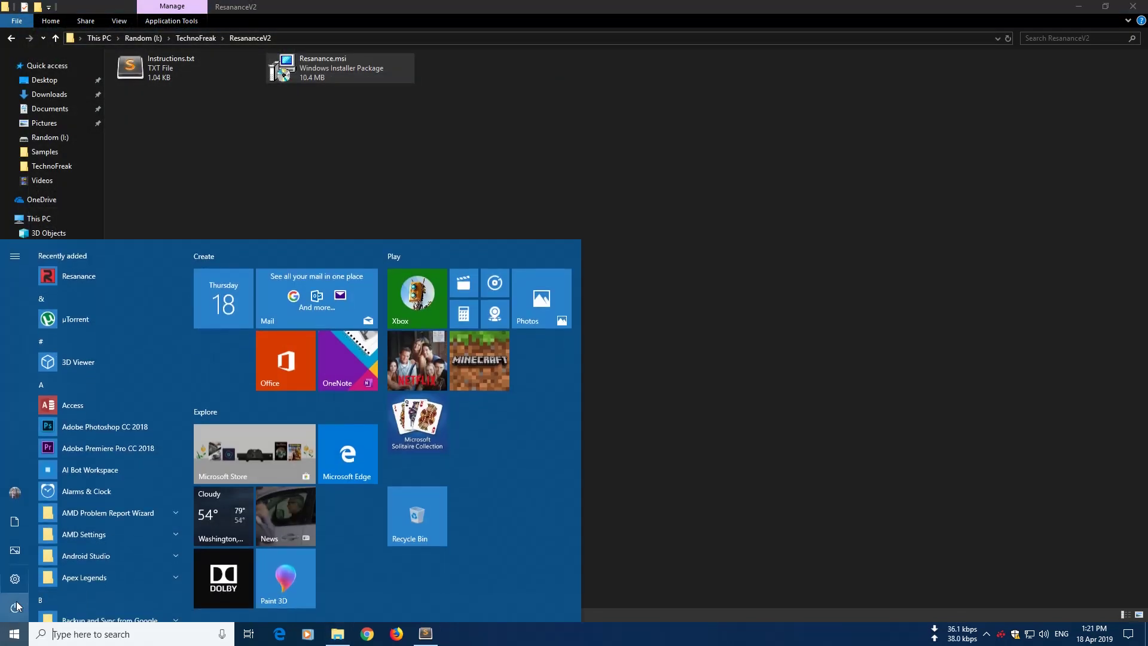
left_click(15, 605)
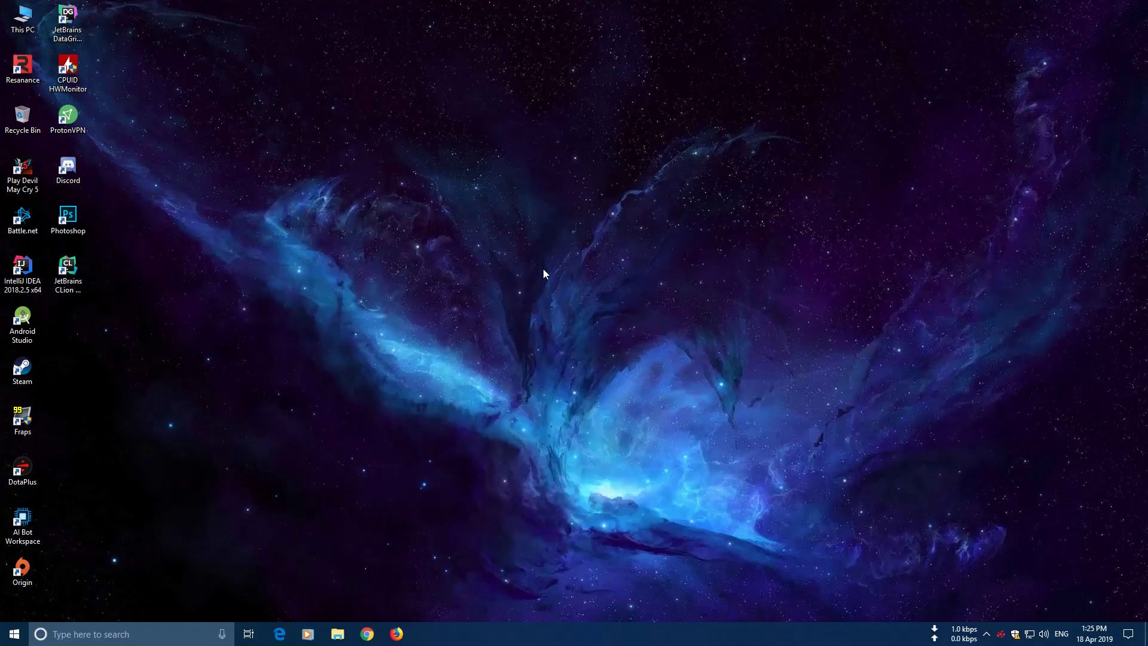
Step: Launch Resanance from the desktop and add Chat_wheel_2018_ta_daaaa.mp3 from the Samples folder to the sounds
left_click(22, 67)
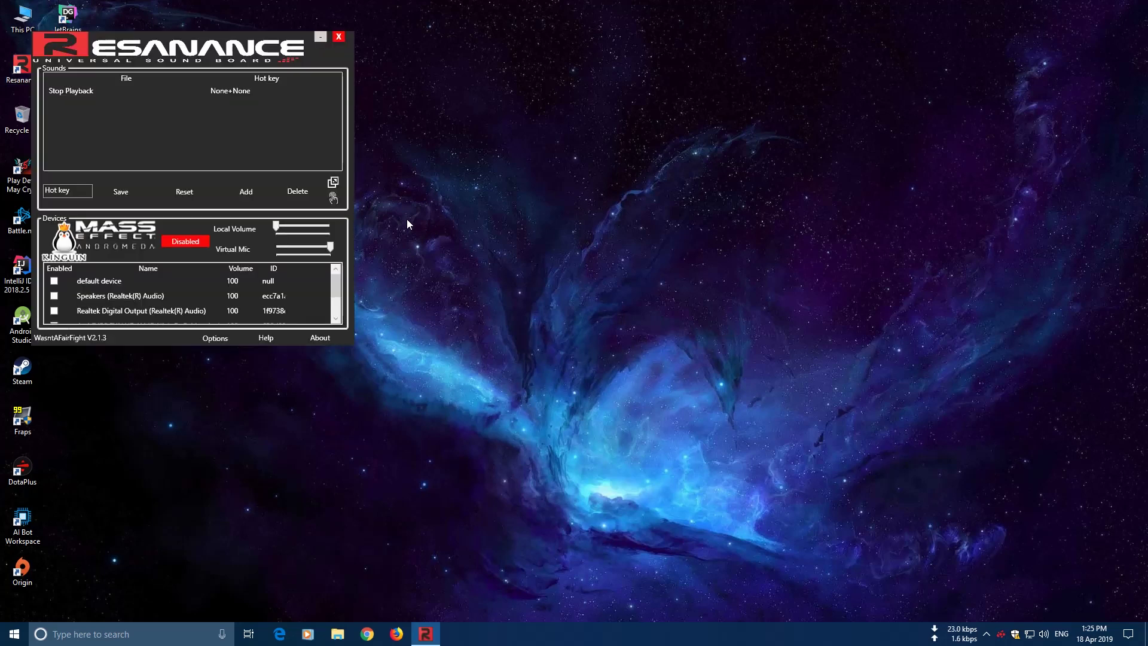
left_click_drag(209, 54, 613, 153)
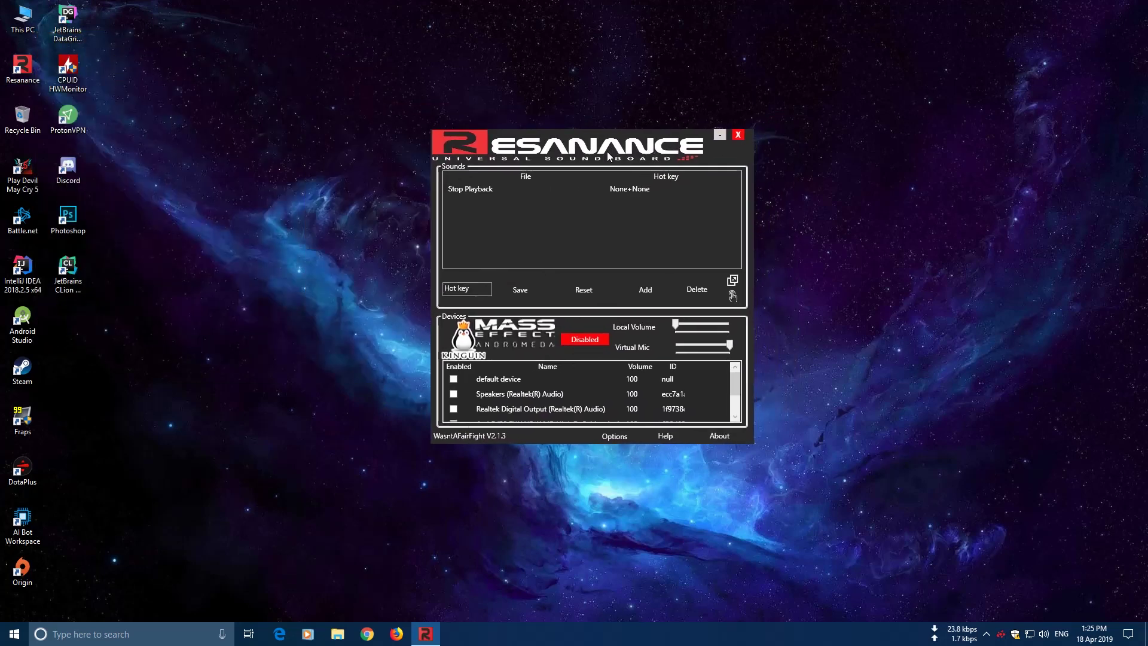
left_click(644, 289)
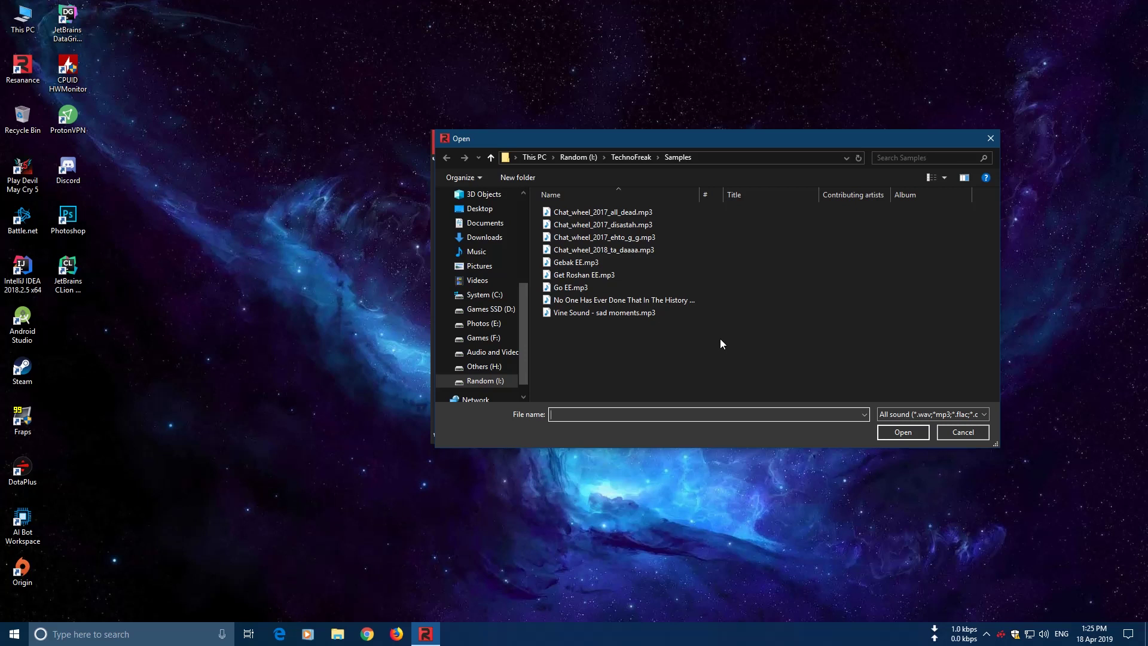
left_click(636, 250)
left_click(901, 431)
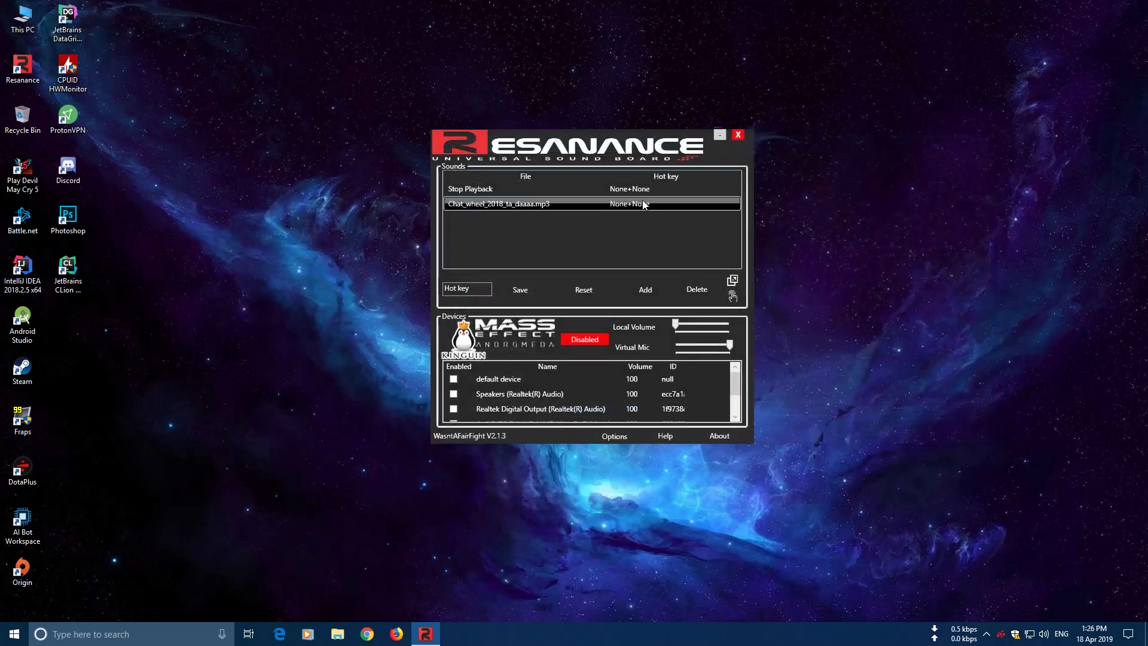
Step: Assign and save the hot key Ctrl+Alt+Q for Chat_wheel_2018_ta_daaaa.mp3
left_click(552, 204)
left_click(487, 287)
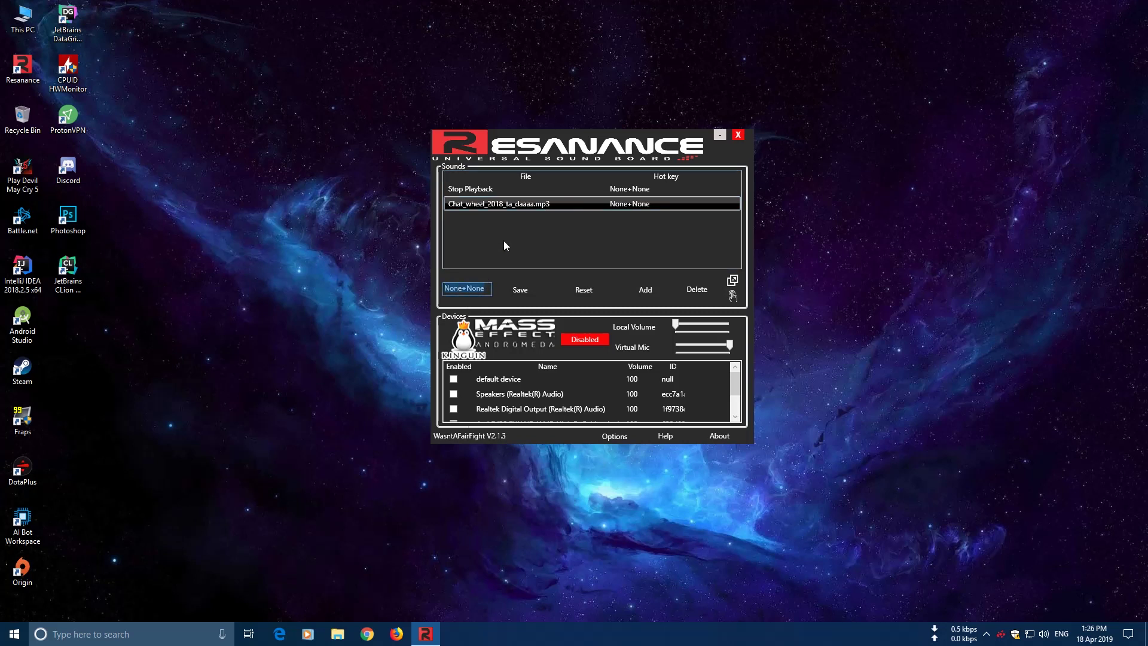
key("ctrl+alt+q")
left_click(521, 290)
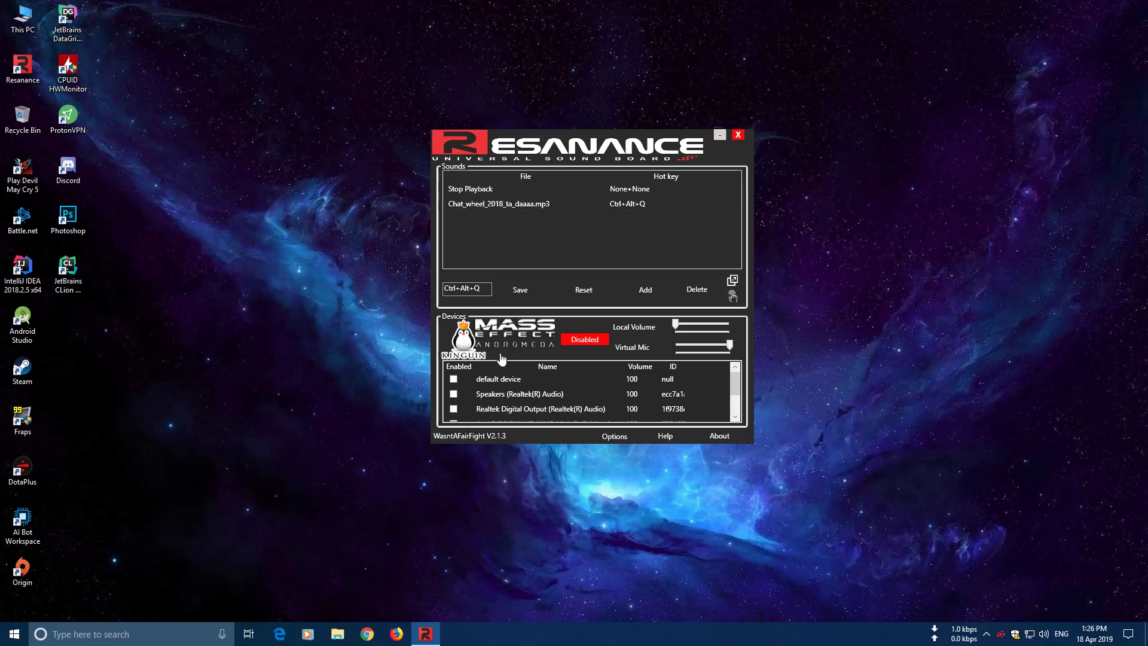
Step: Enable the CABLE Input (VB-Audio Virtual Cable) and Speakers (Realtek(R) Audio) devices and switch the soundboard to Enabled
scroll(538, 398, "down", 2)
left_click(454, 409)
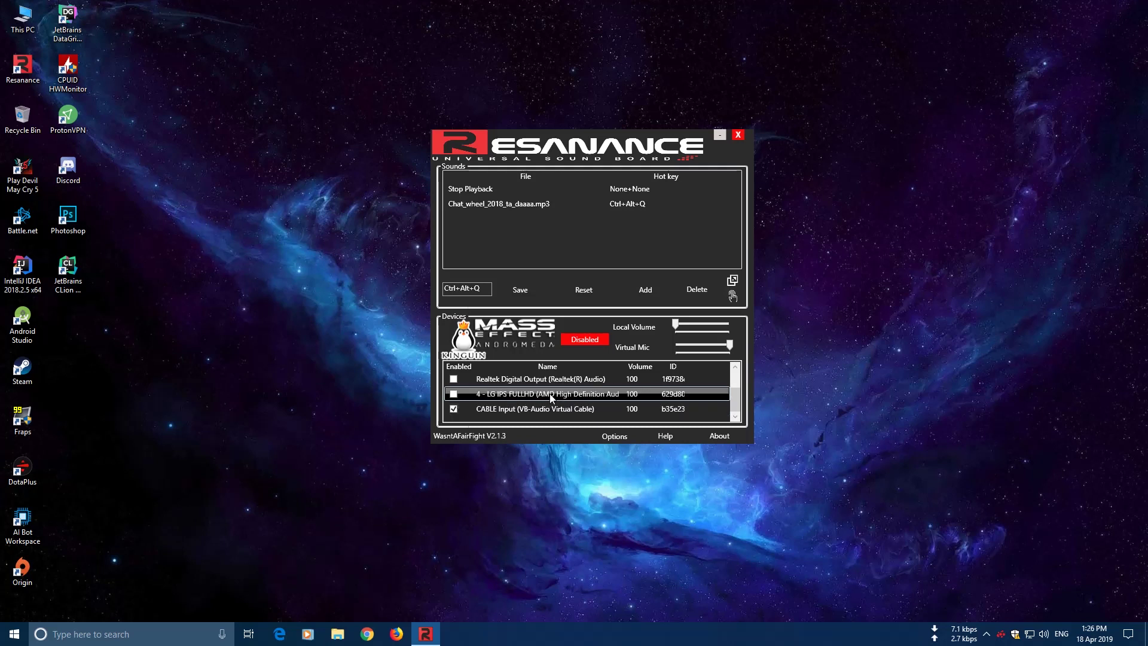
scroll(551, 398, "up", 1)
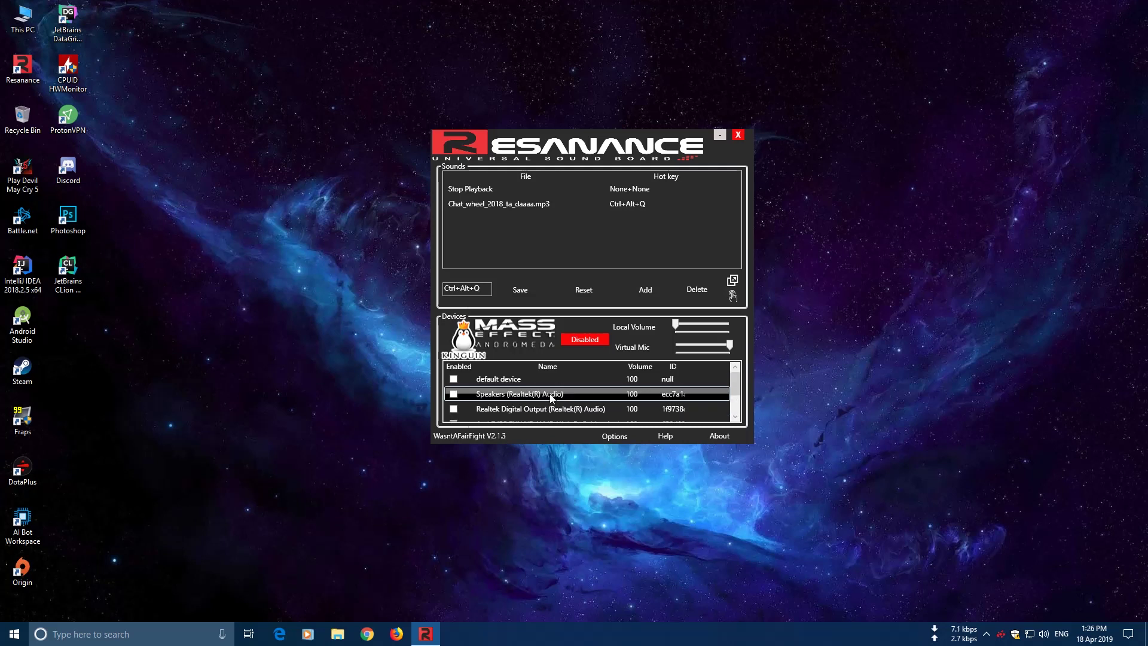
left_click(453, 394)
left_click(602, 343)
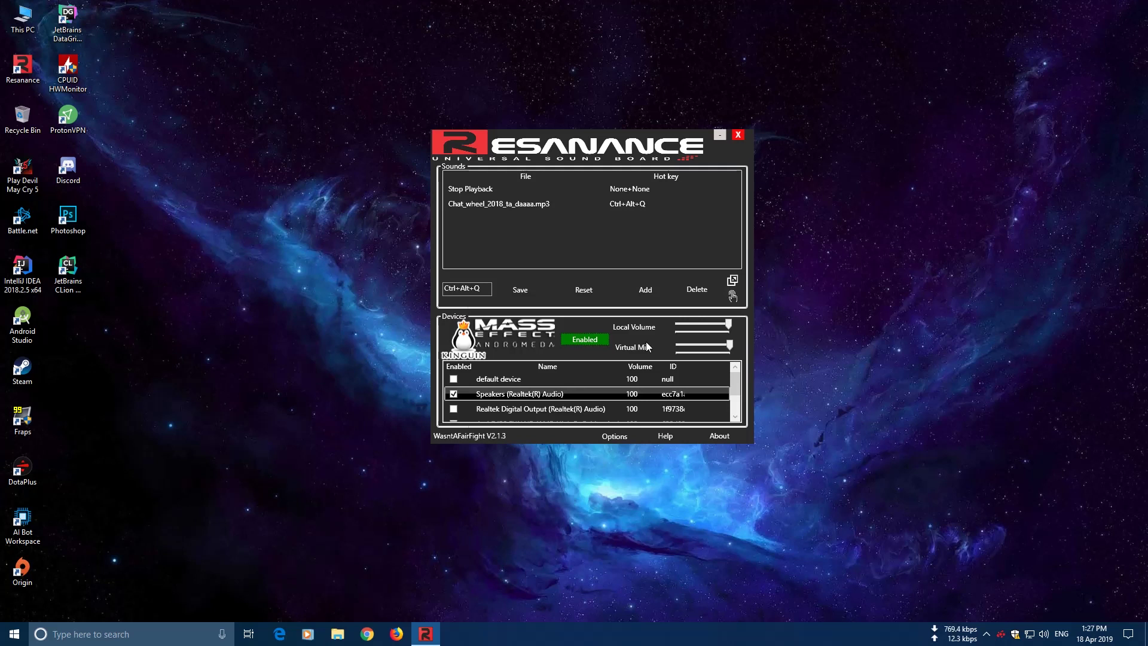
double_click(671, 393)
Step: Add Chat_wheel_2017_disastah.mp3 from the Samples folder to the sounds
left_click(551, 224)
left_click(645, 290)
double_click(589, 228)
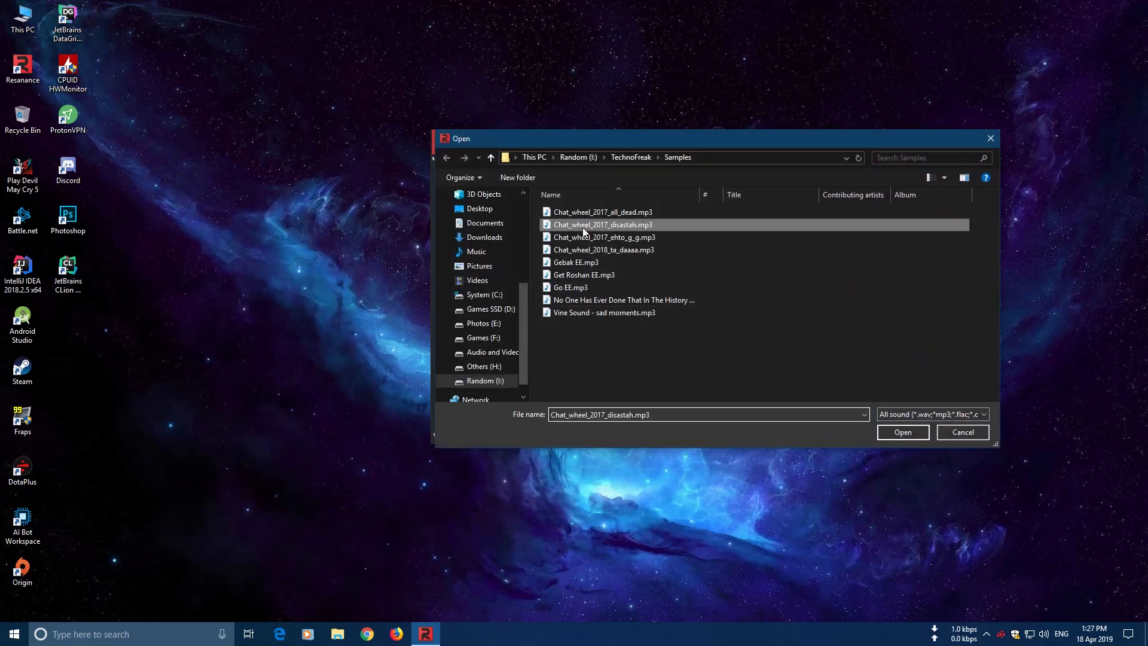
Step: Assign and save the hot key Ctrl+Alt+W for Chat_wheel_2017_disastah.mp3, and test it by playing the sound
left_click(523, 223)
left_click(482, 289)
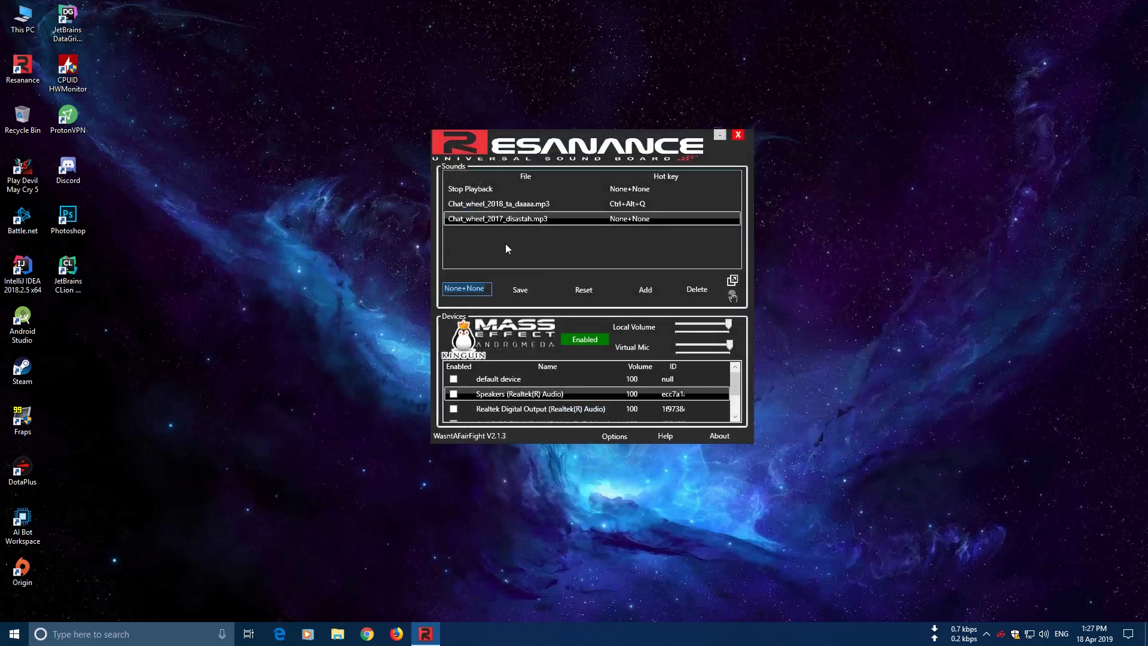
key("ctrl+alt+w")
left_click(520, 290)
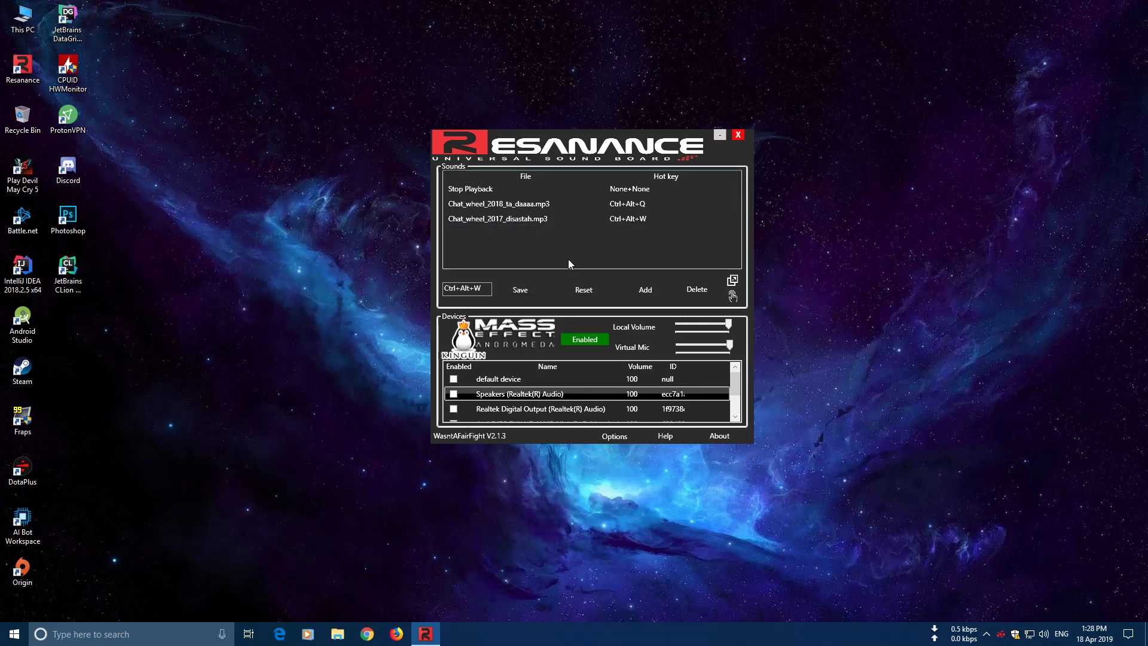
key("ctrl+alt+w")
Step: Minimize the soundboard and open the list of recording devices in the Windows Sound settings
scroll(624, 383, "down", 2)
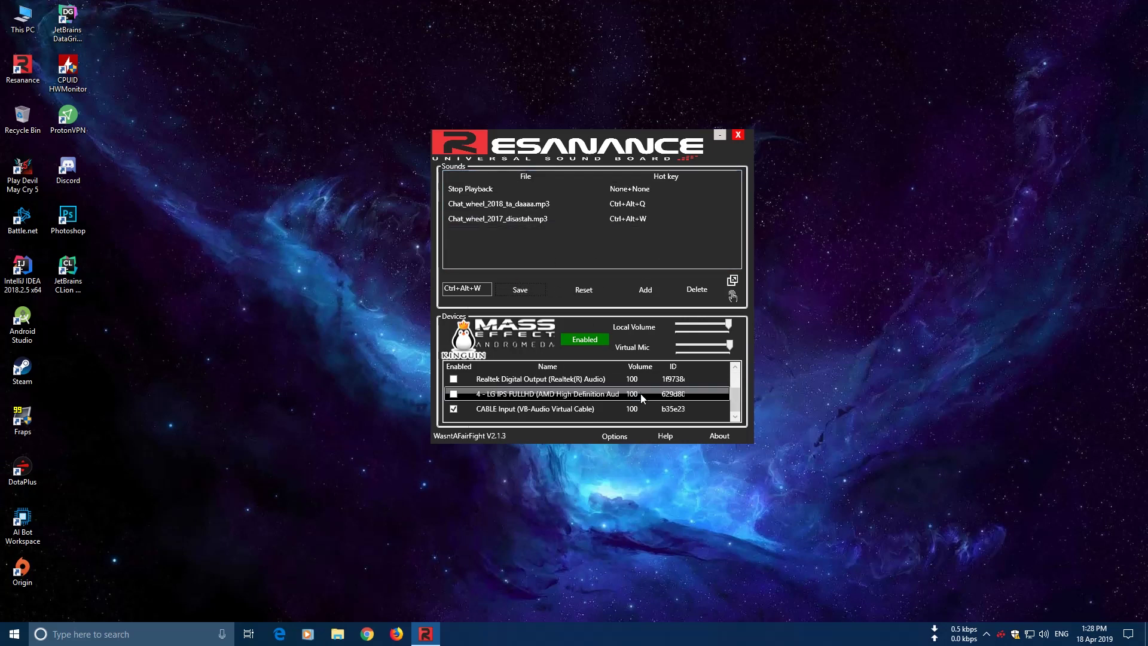
left_click(720, 134)
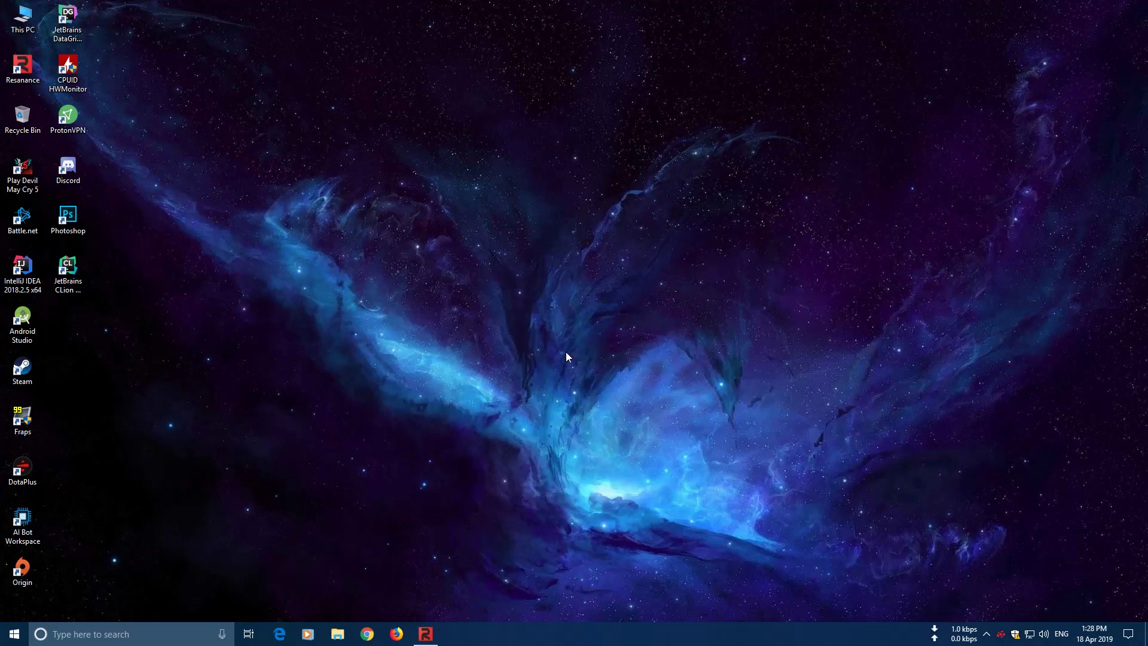
right_click(1040, 634)
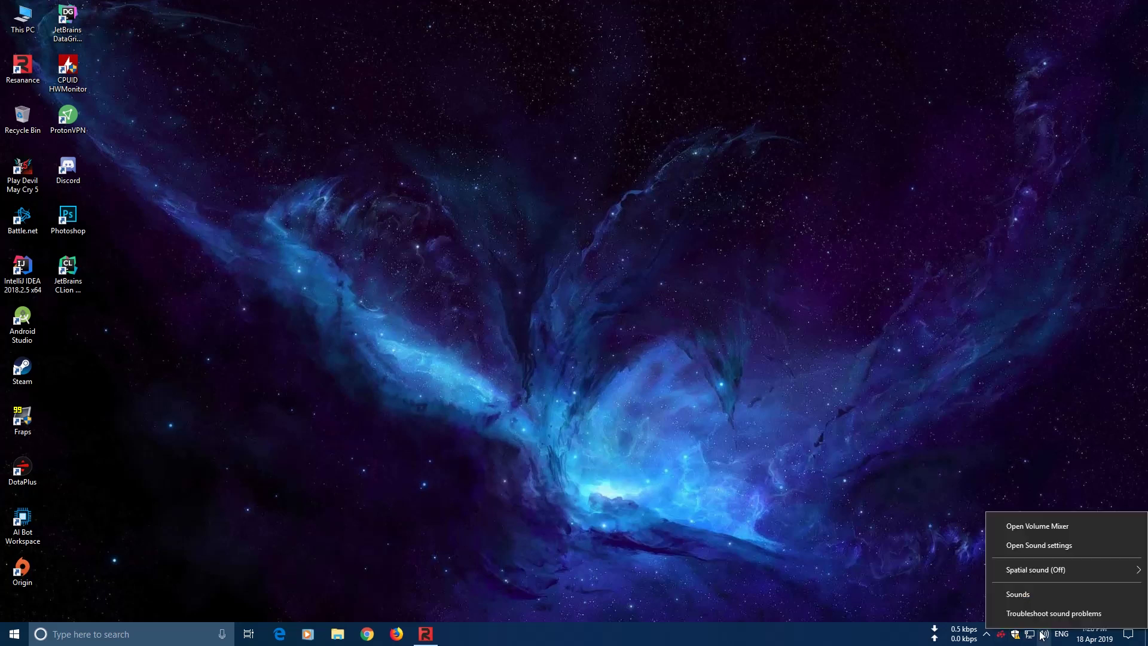
left_click(1039, 595)
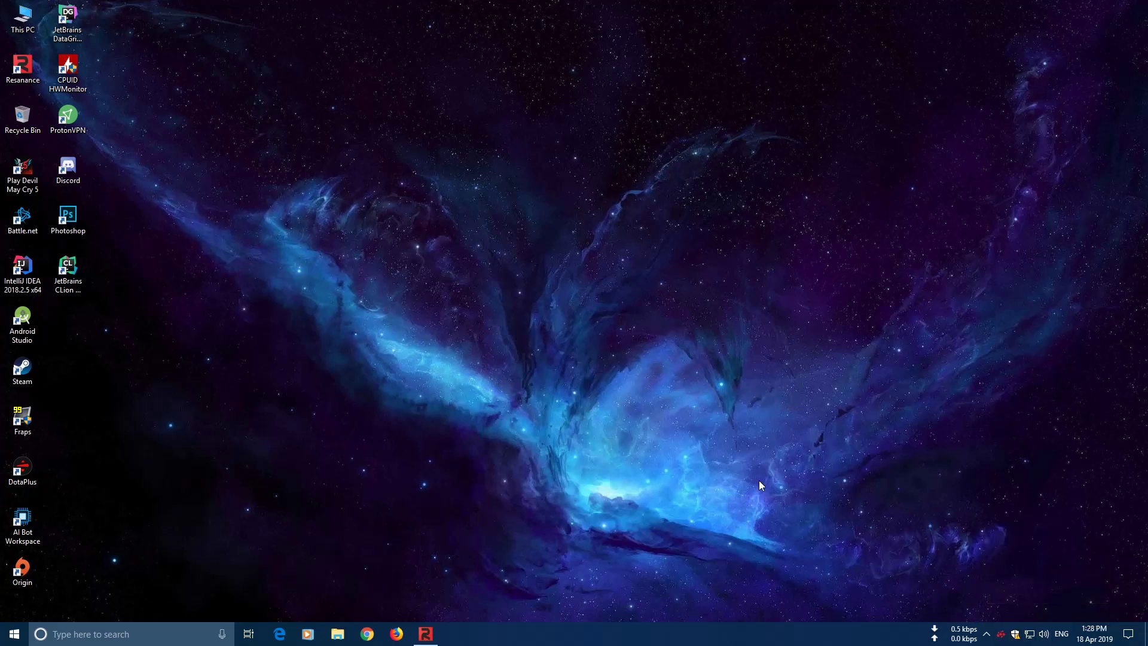
left_click_drag(161, 79, 467, 185)
left_click(422, 199)
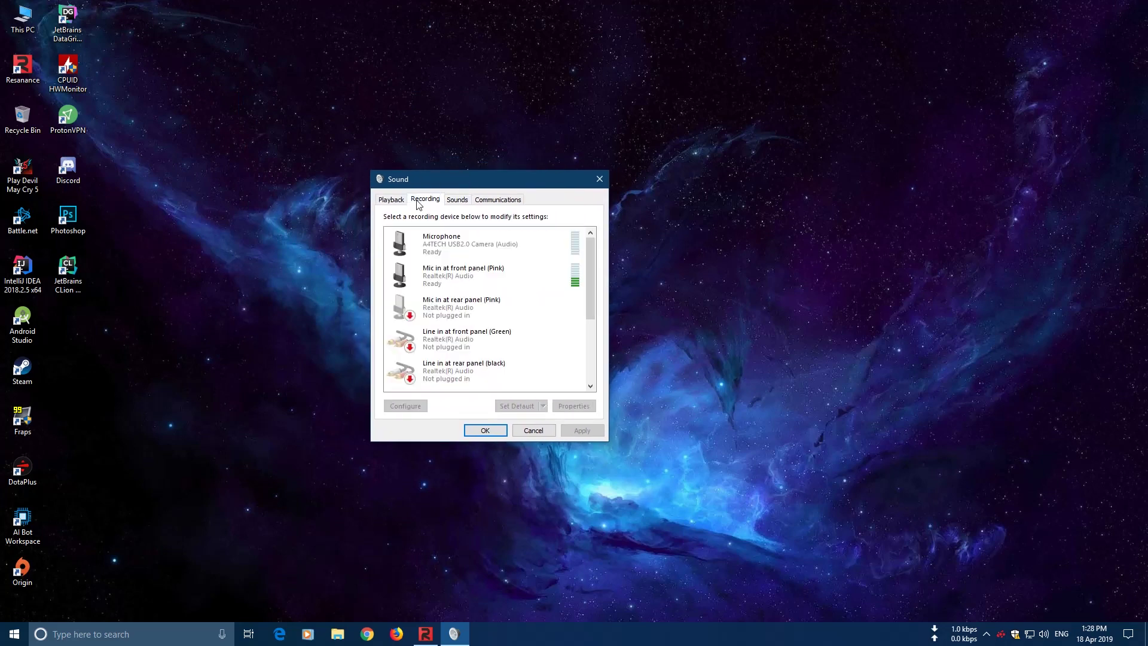
Step: Set the listening playback of Mic in at front panel (Pink) to CABLE Input (VB-Audio Virtual Cable) and confirm the sound settings
left_click(500, 285)
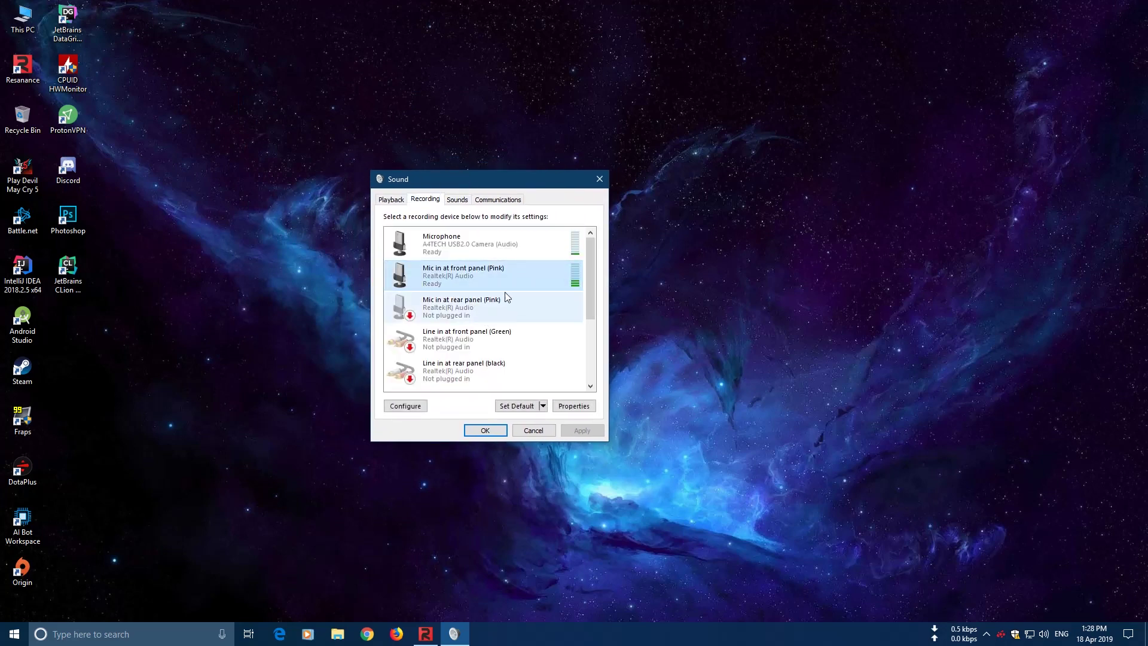
left_click(558, 409)
left_click(436, 245)
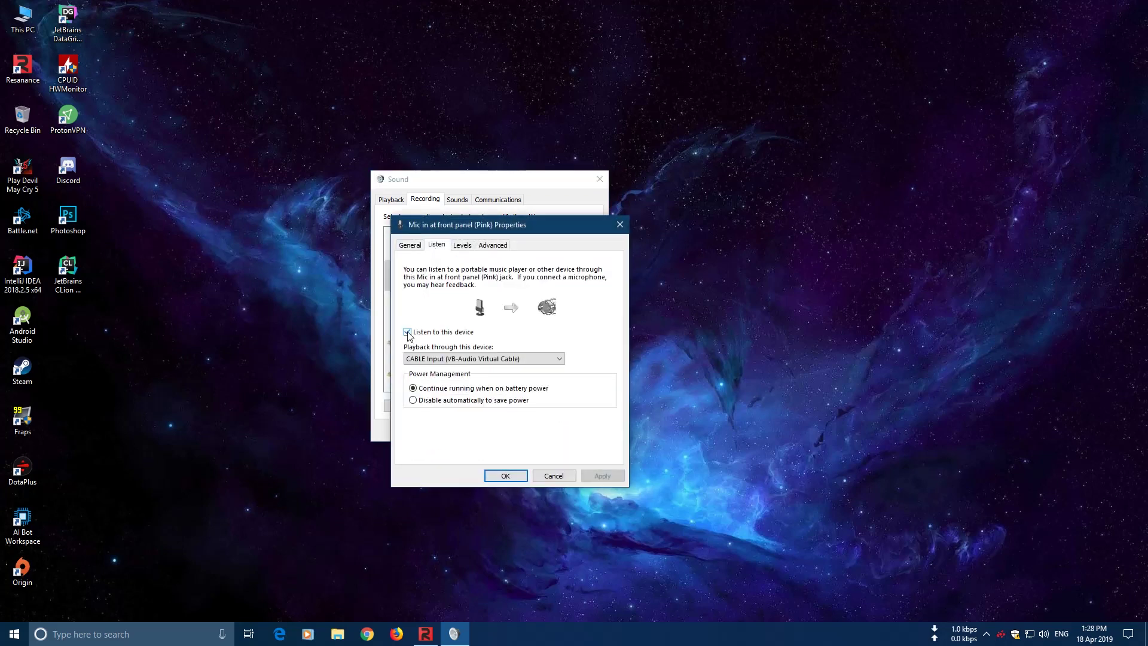
left_click(466, 359)
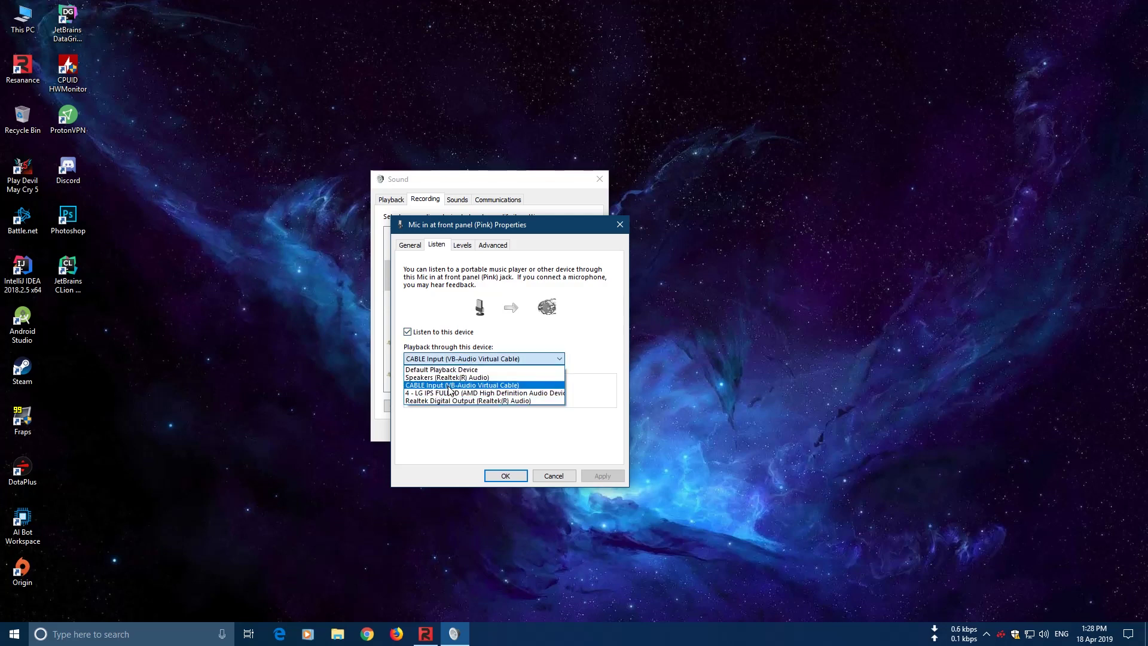
left_click(473, 385)
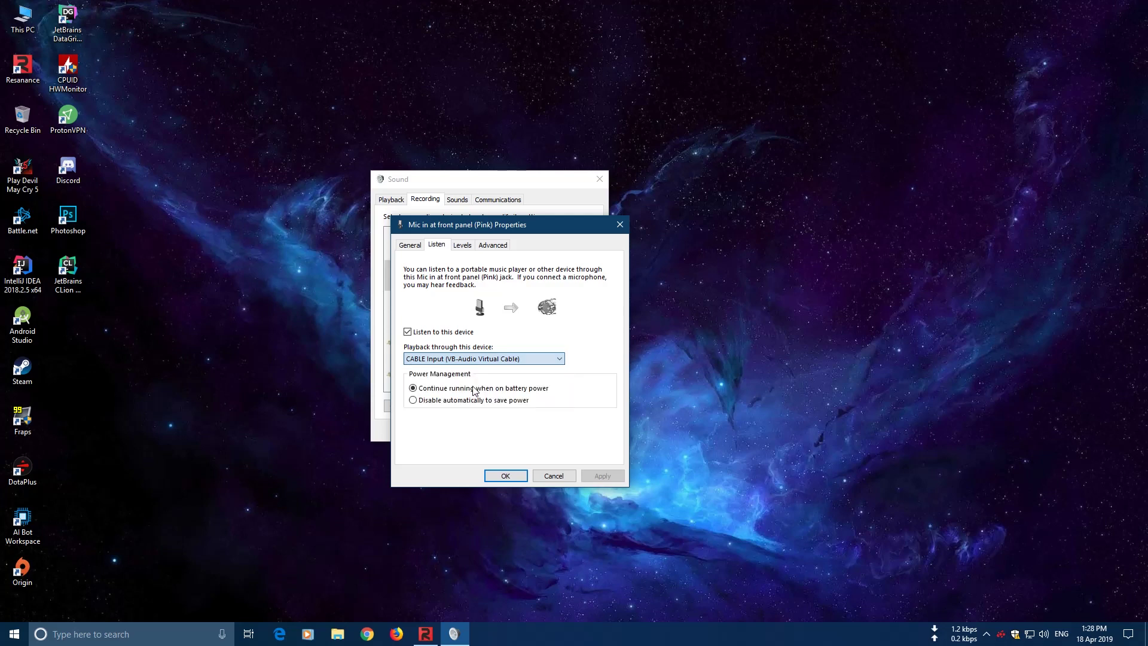
left_click(510, 478)
left_click(493, 428)
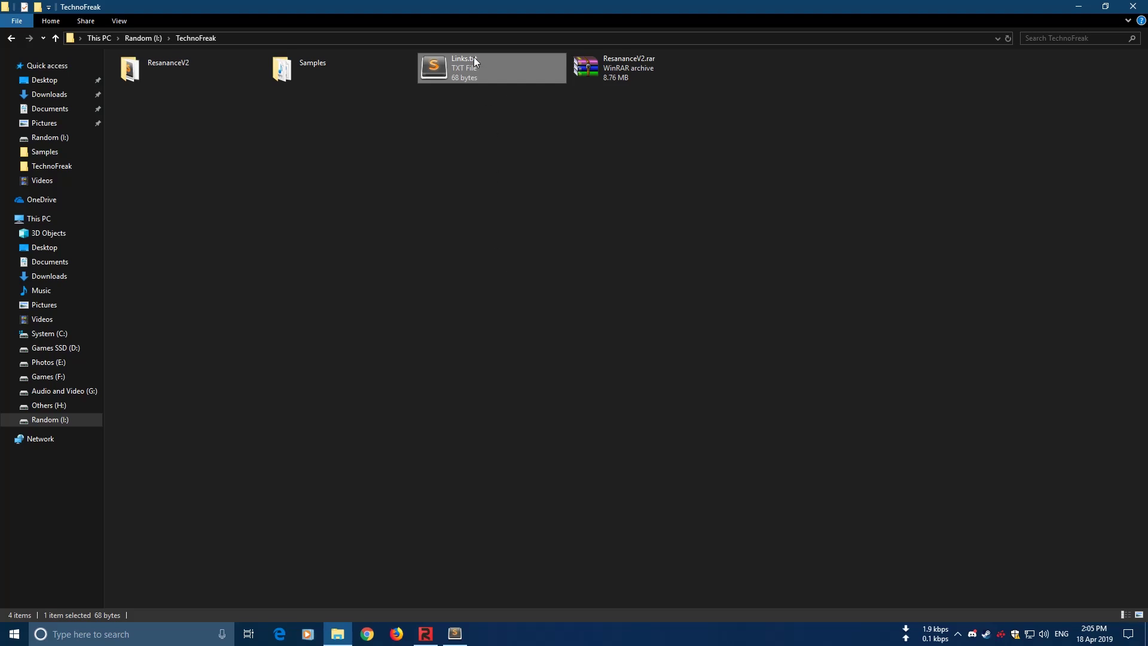
left_click_drag(309, 55, 32, 54)
key("ctrl+c")
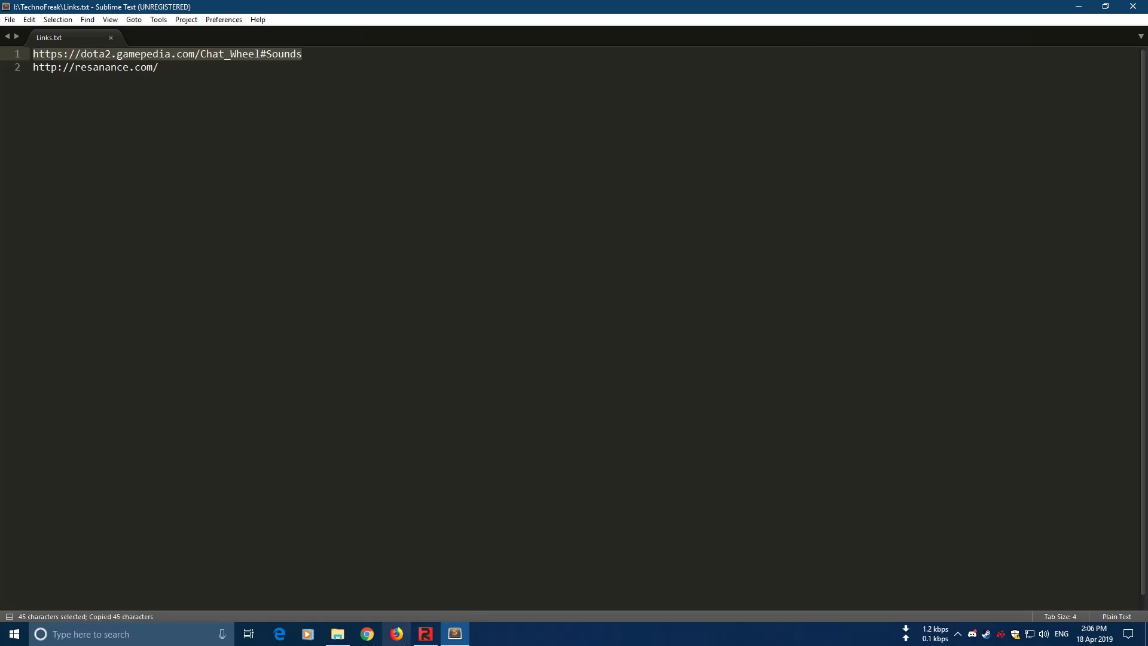
left_click(406, 633)
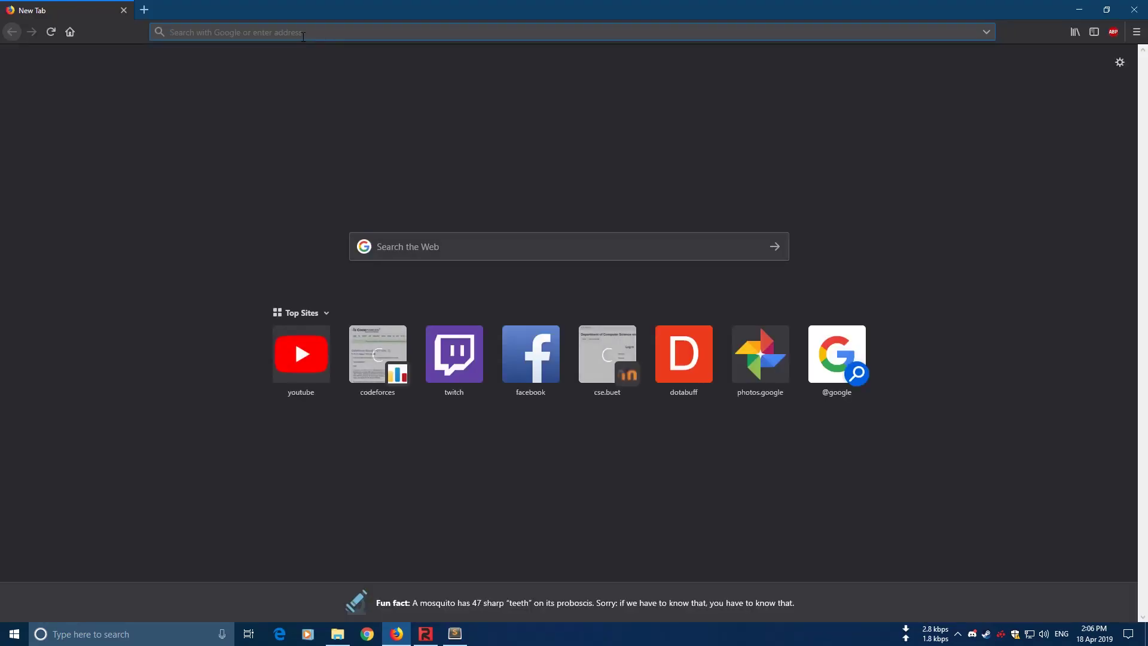
key("ctrl+v")
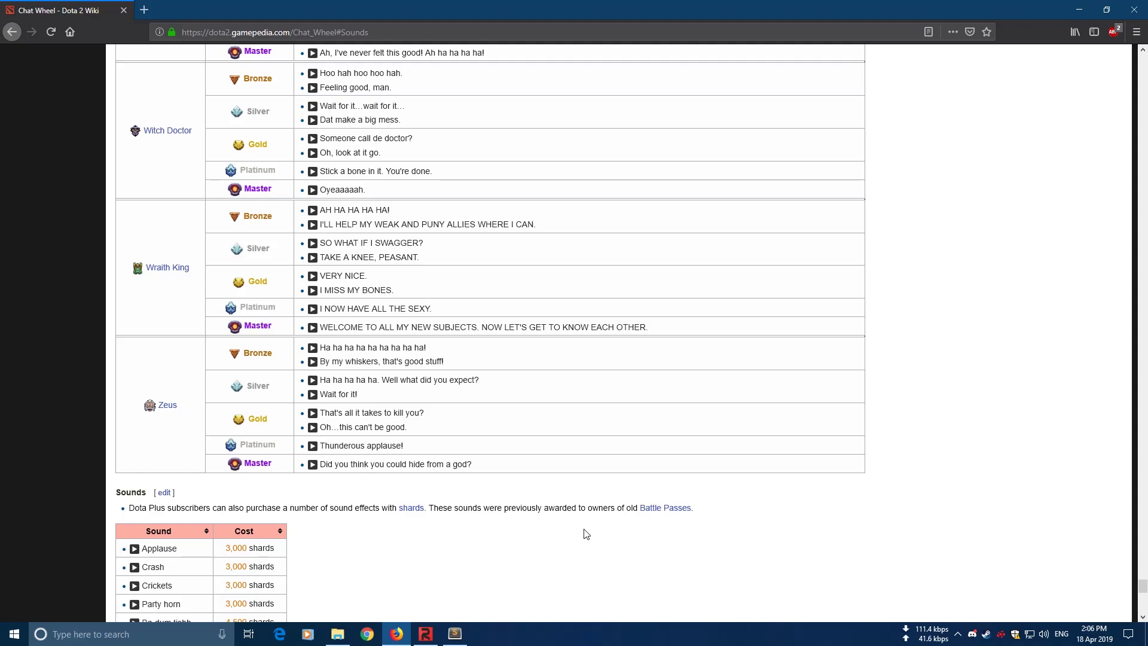
Step: Find the chatwheel_say 107 line above The International 2018 section and save its sound as Chat_wheel_2017_ehto_g_g.mp3 in Downloads
left_click_drag(1142, 586, 1114, 66)
scroll(356, 404, "down", 12)
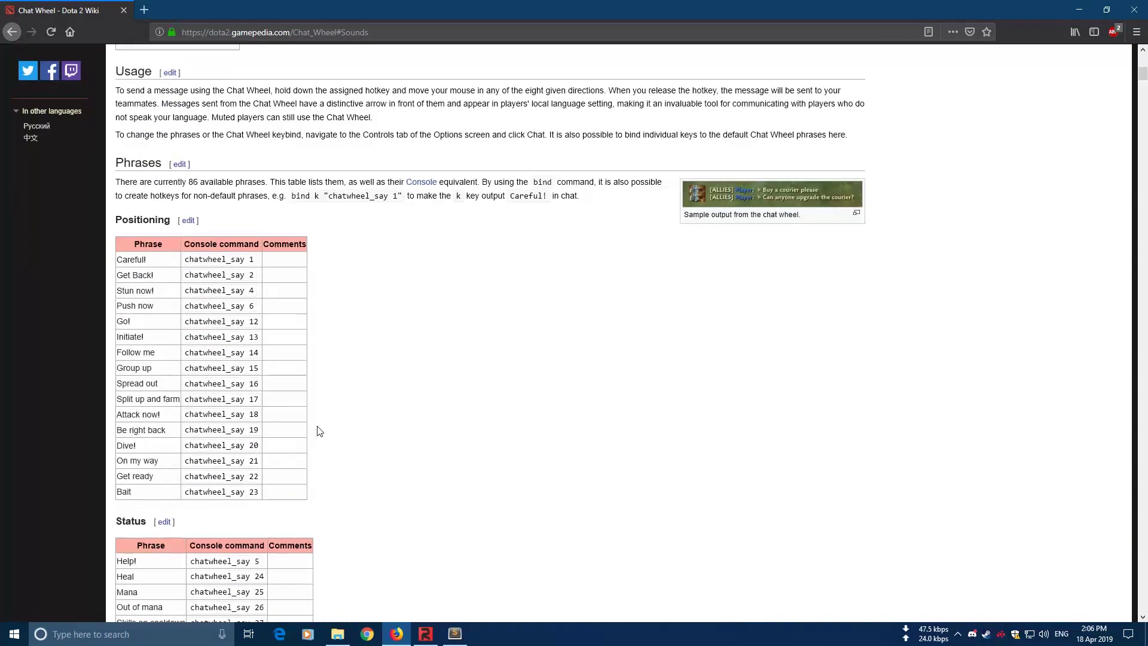
scroll(153, 315, "down", 10)
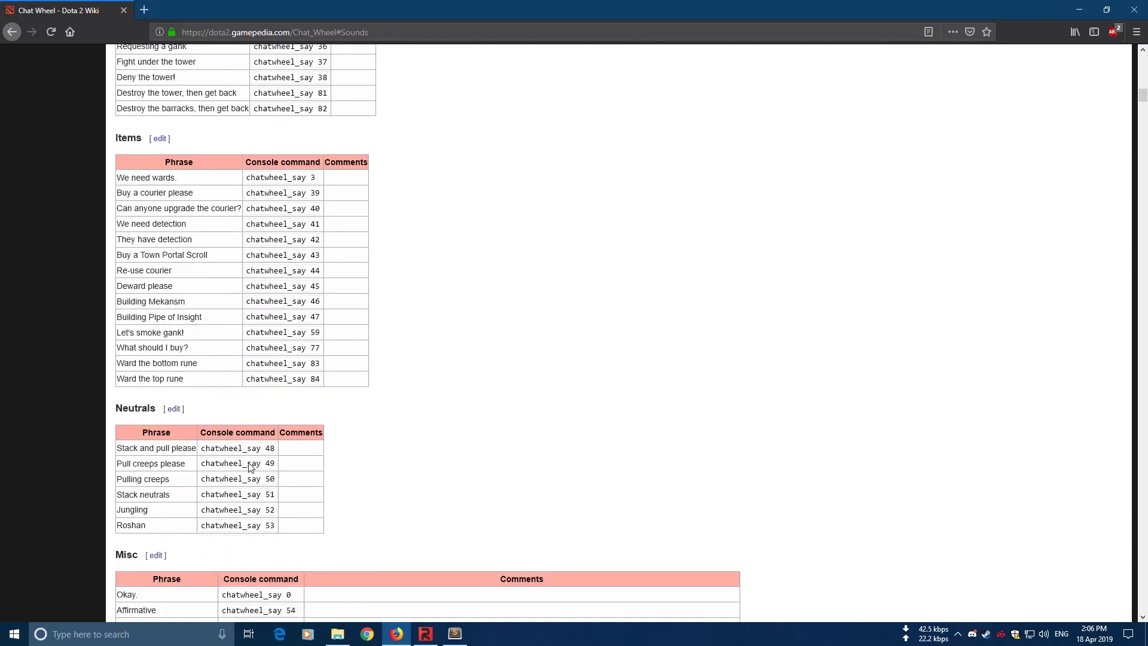
scroll(205, 436, "down", 15)
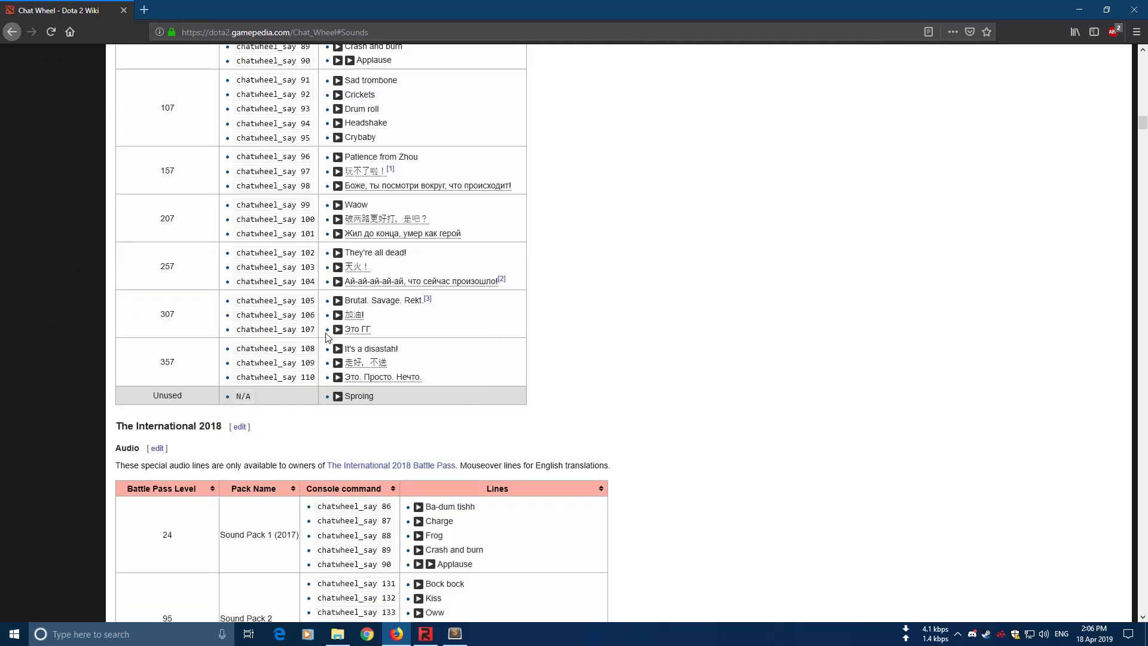
right_click(339, 330)
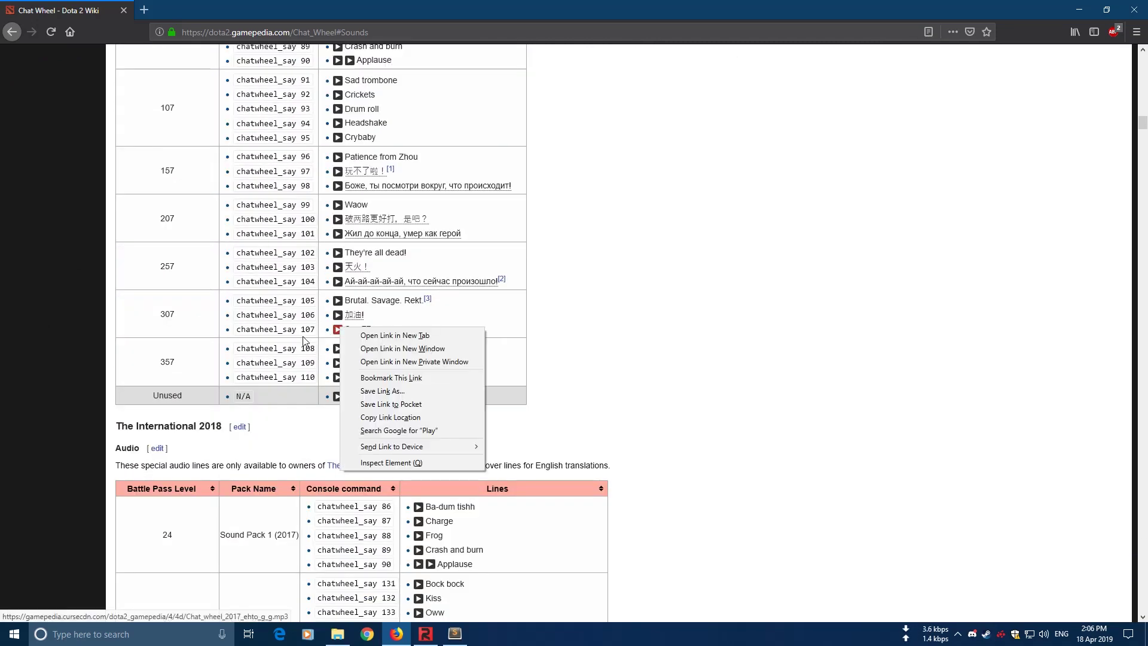
left_click(376, 391)
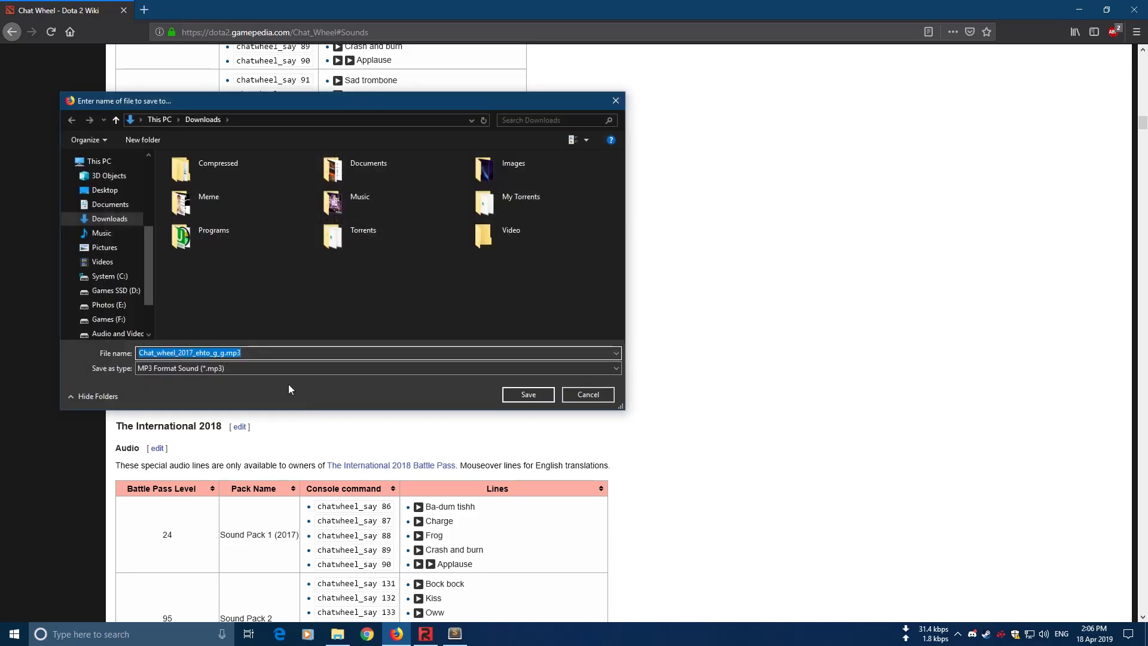
left_click(548, 394)
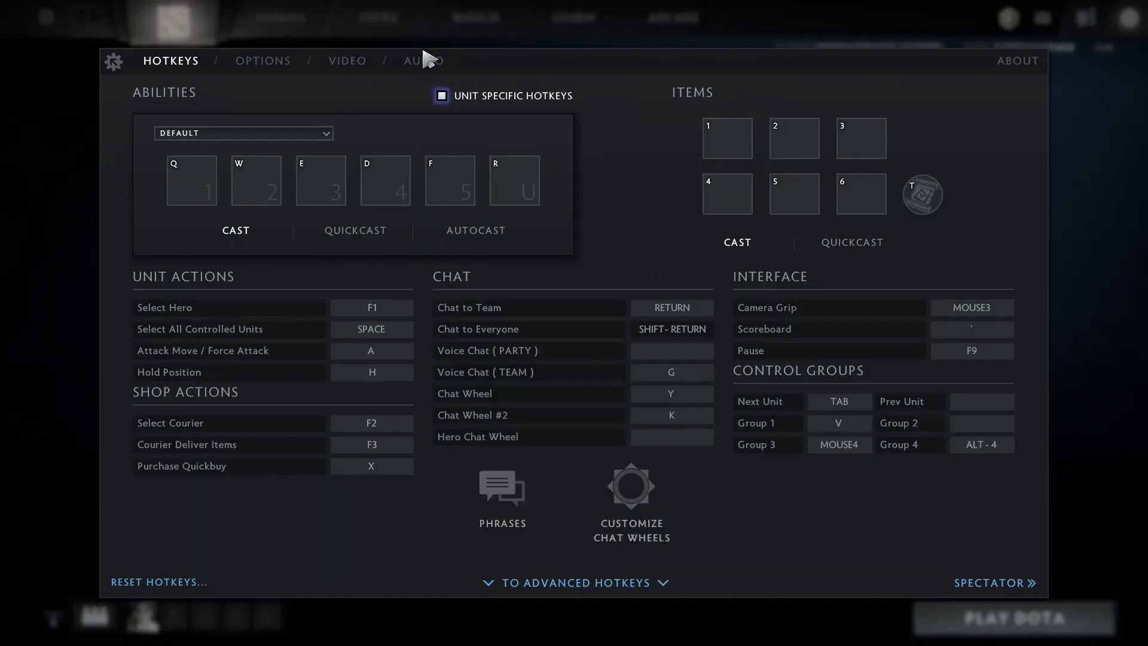
Step: Enable Open Mic for Voice Chat (TEAM) in the Dota 2 audio settings
left_click(426, 59)
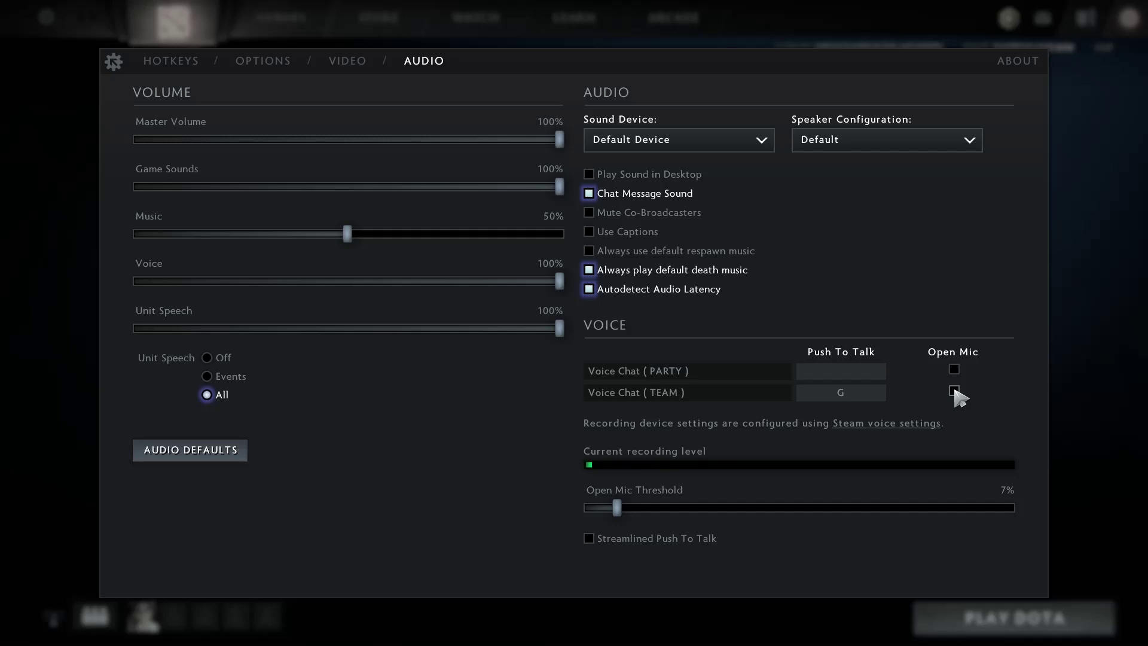
left_click(955, 391)
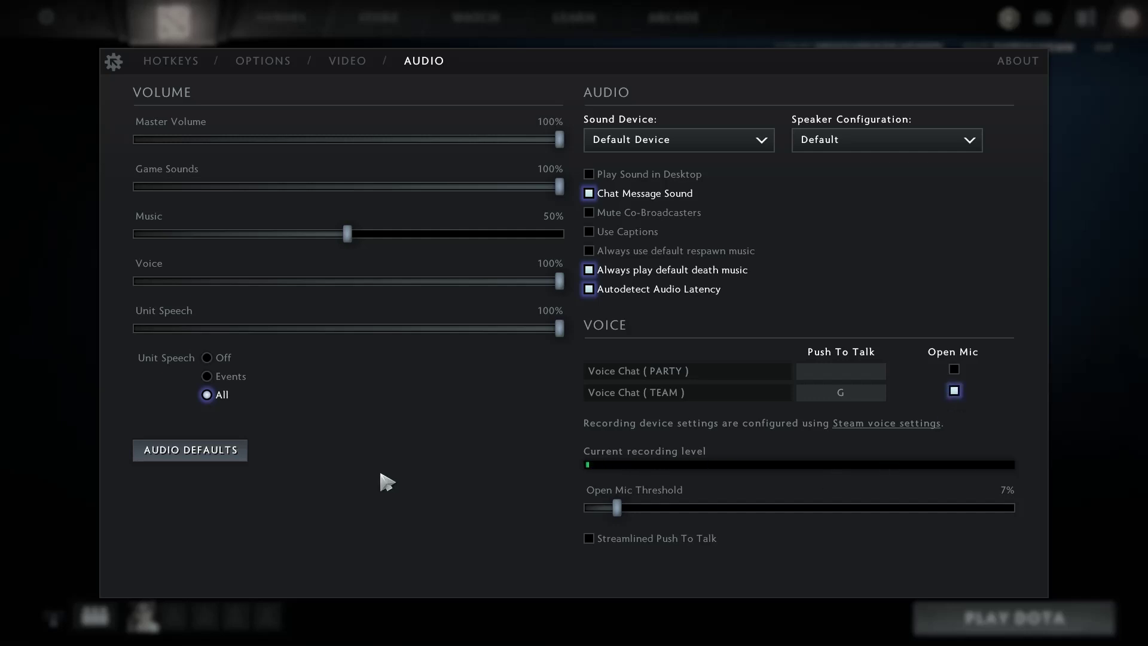